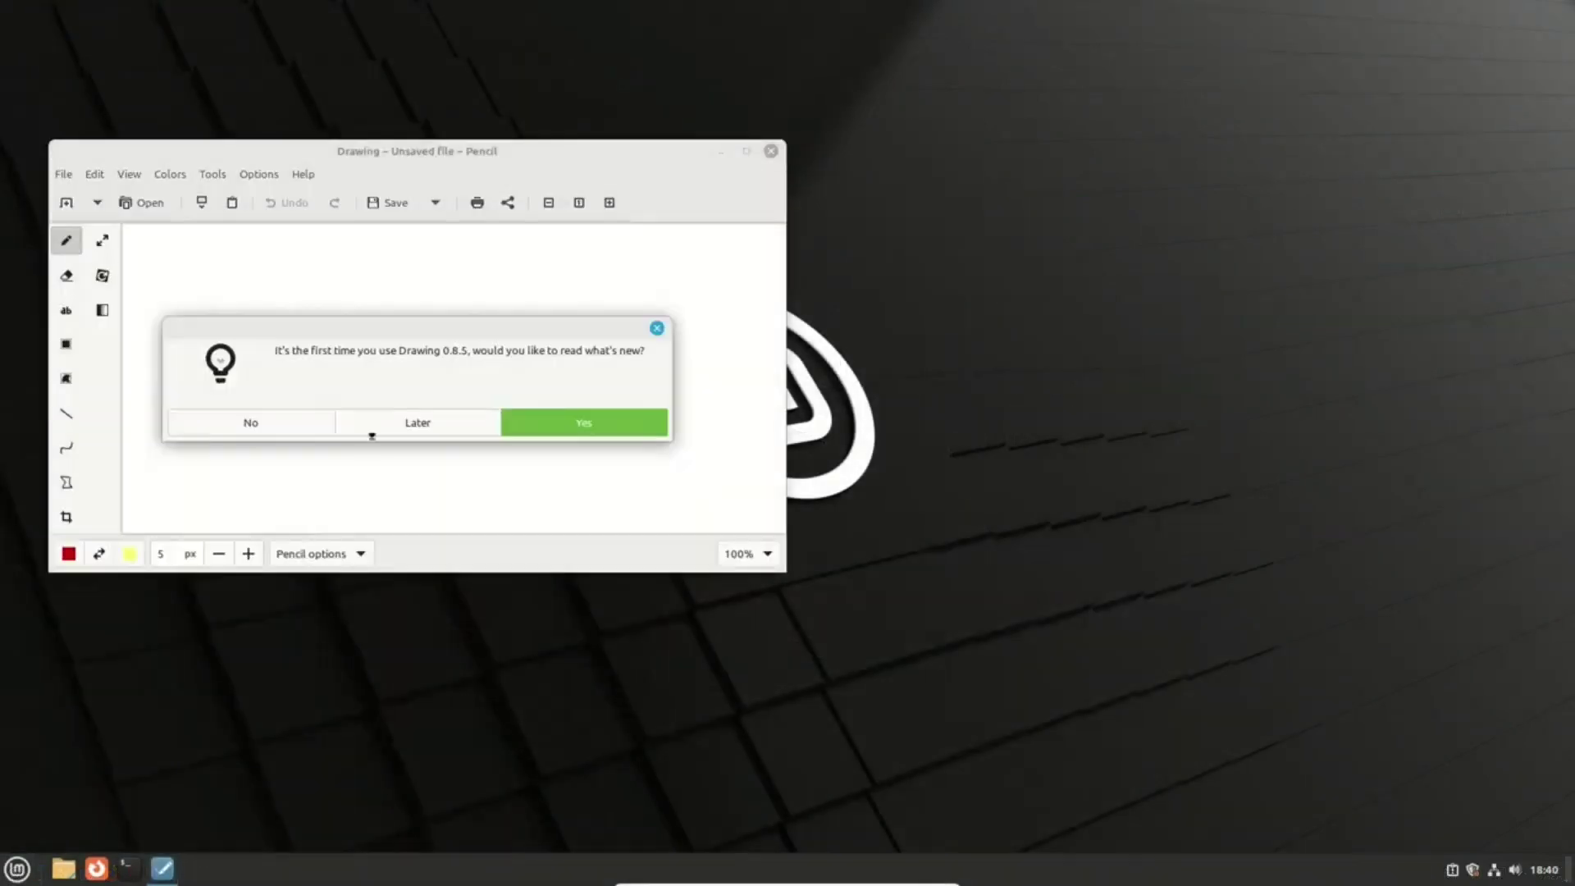
Step: Postpone the drawing app's prompt, then launch MX Boot Options and authenticate with the administrator password
click(374, 432)
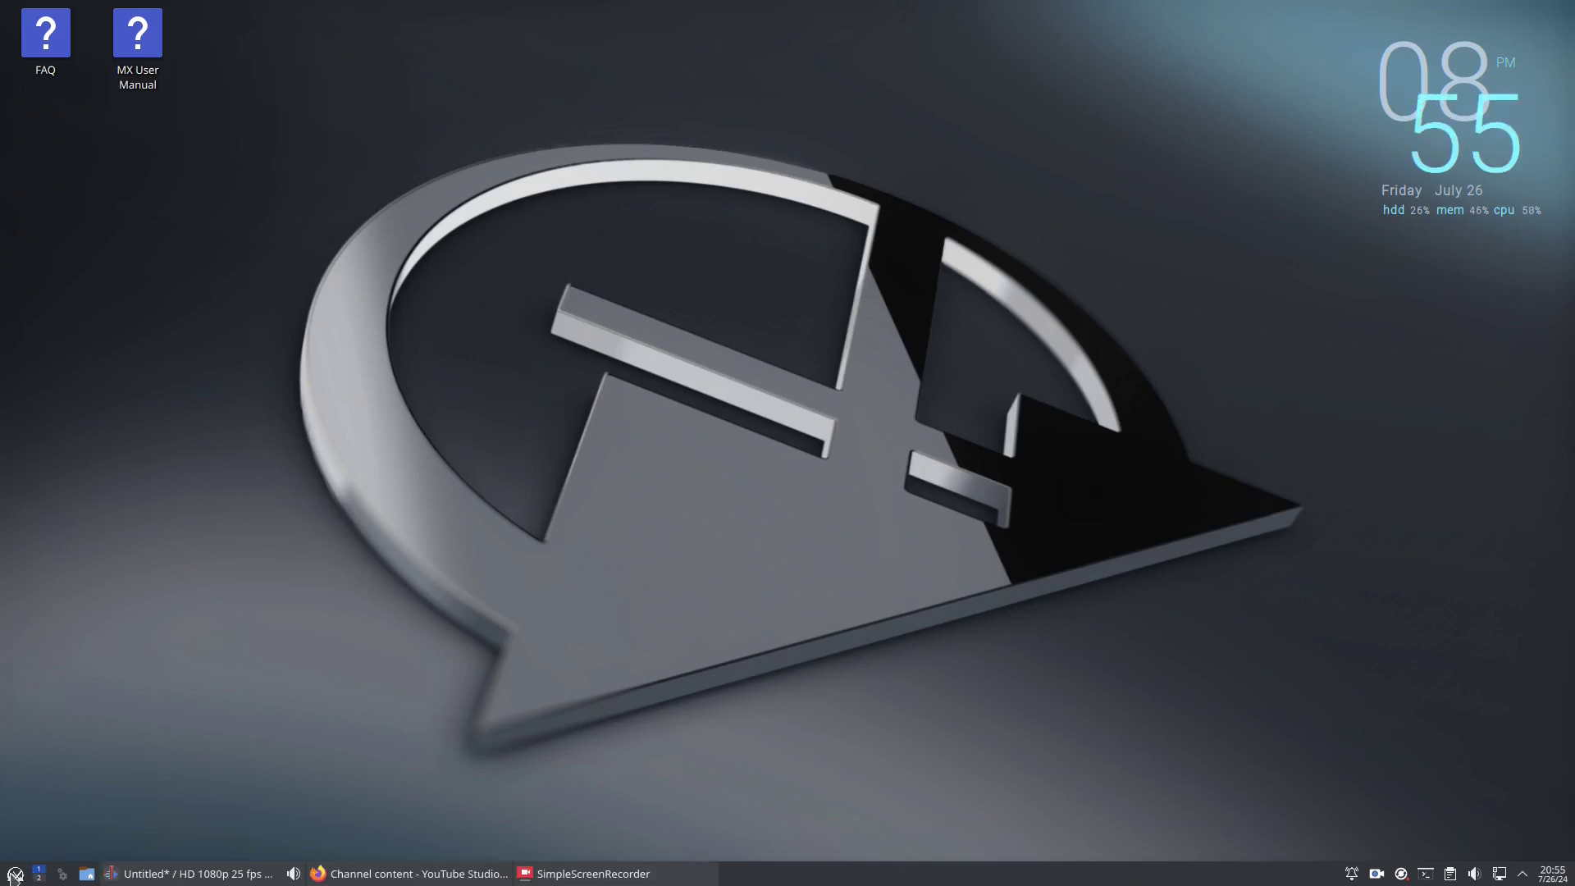
click(14, 874)
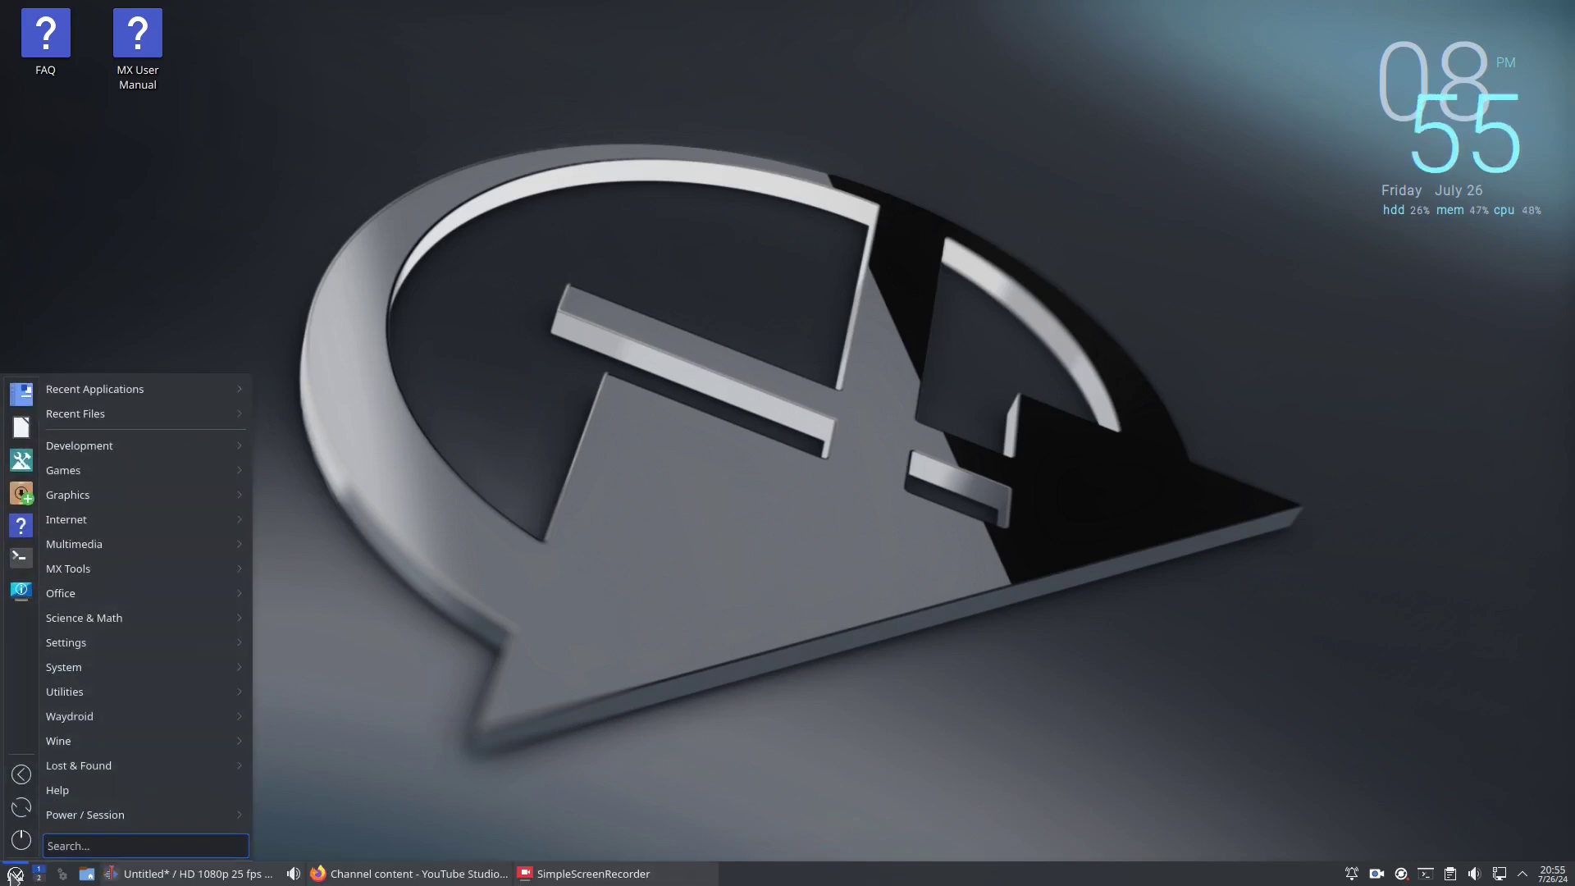
text(boot)
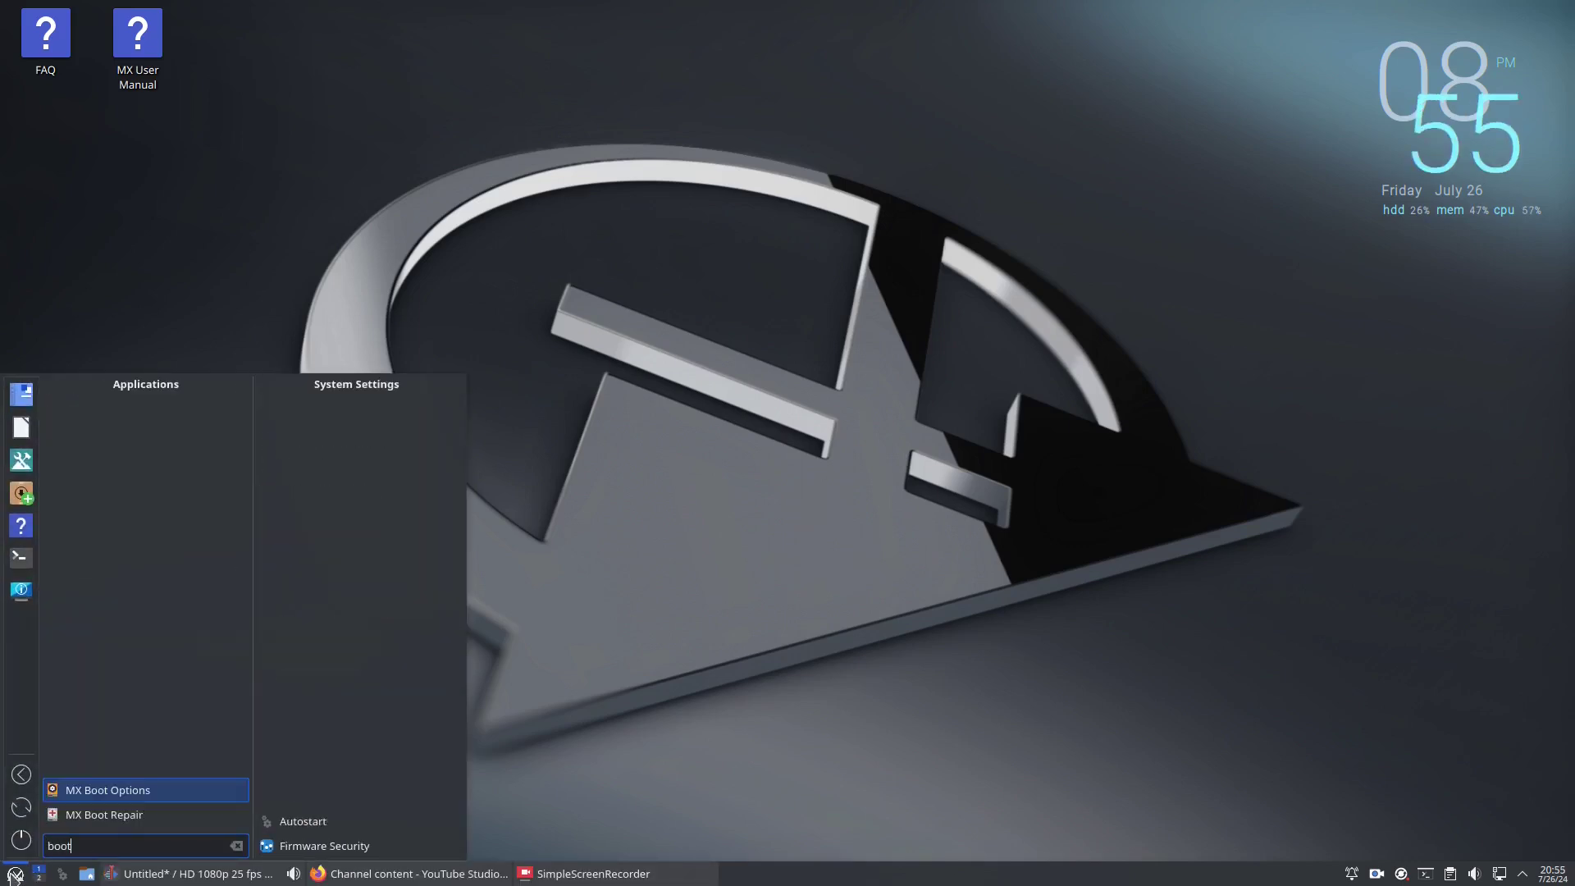
click(113, 795)
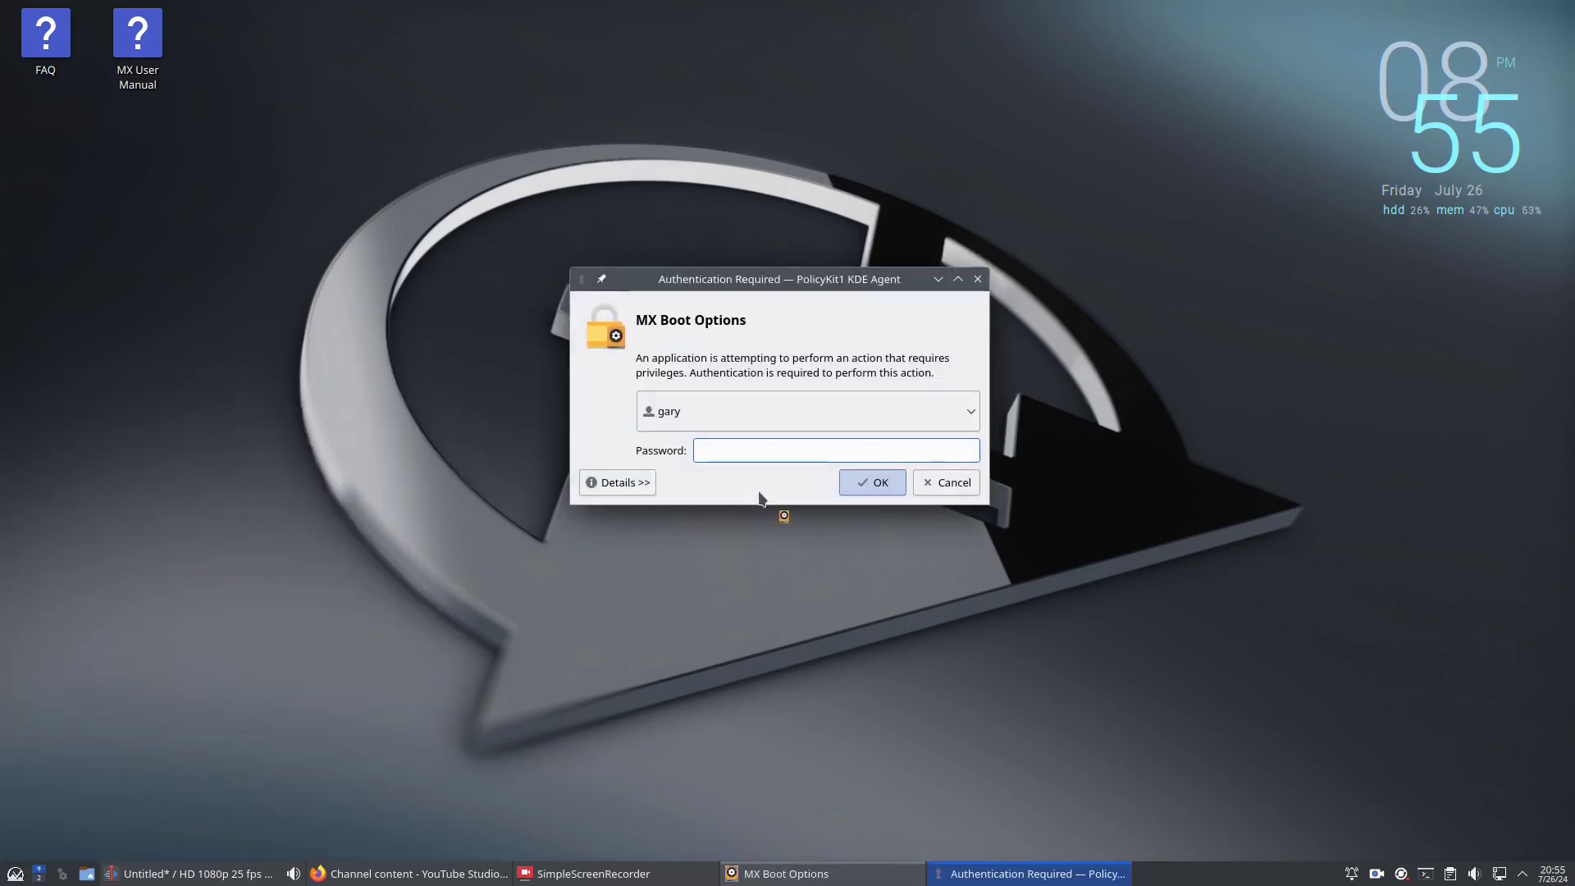
text(**********)
key(Return)
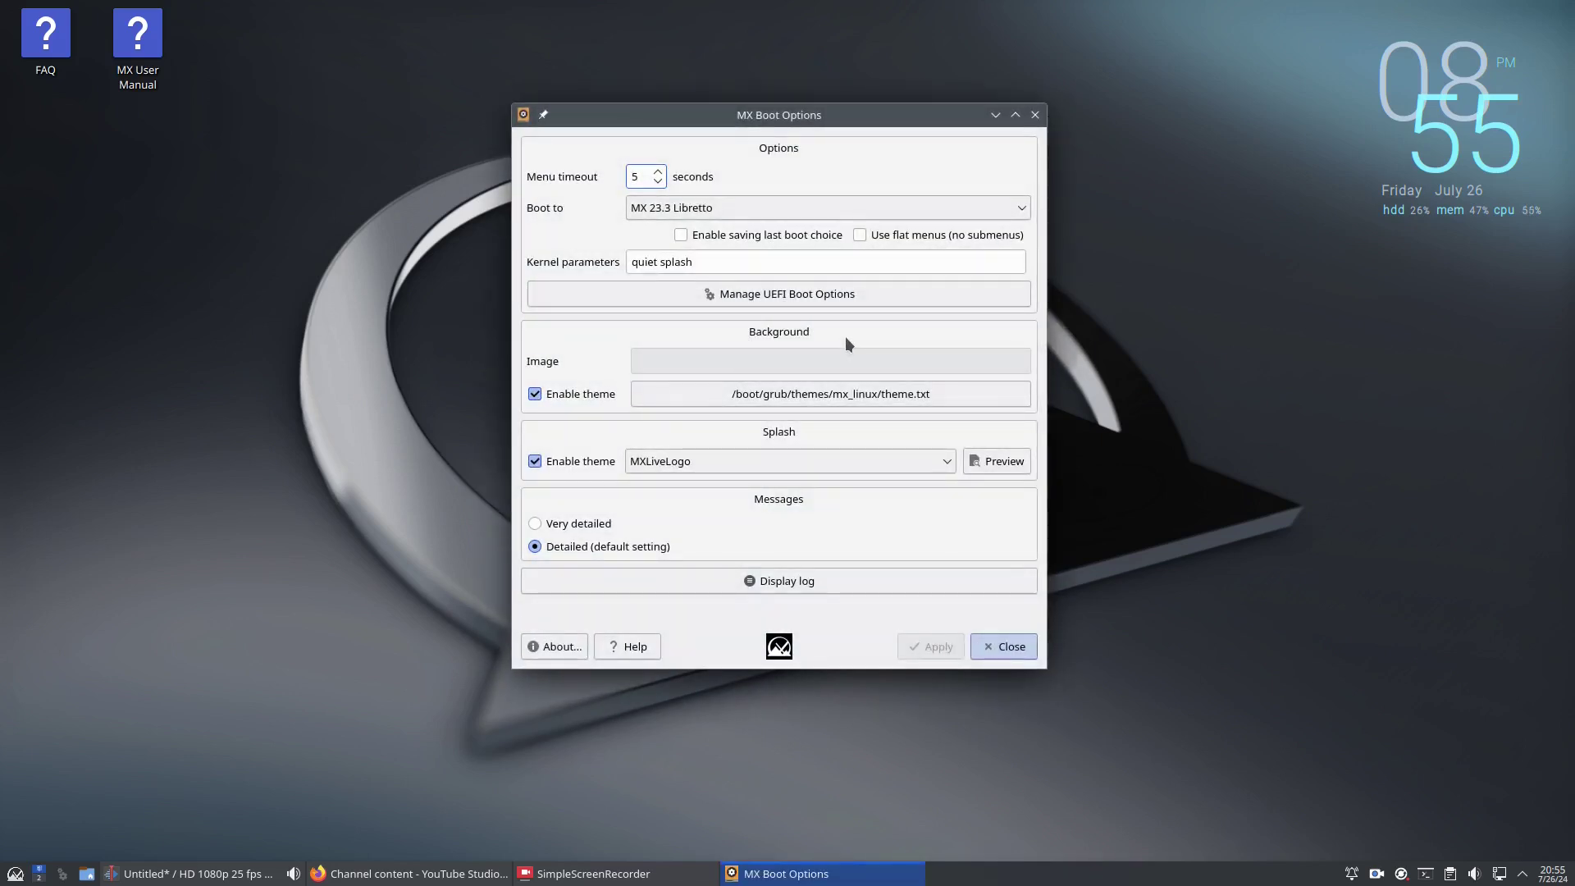
Step: Review the Boot to entry list, closing it with the default entry unchanged
click(1017, 203)
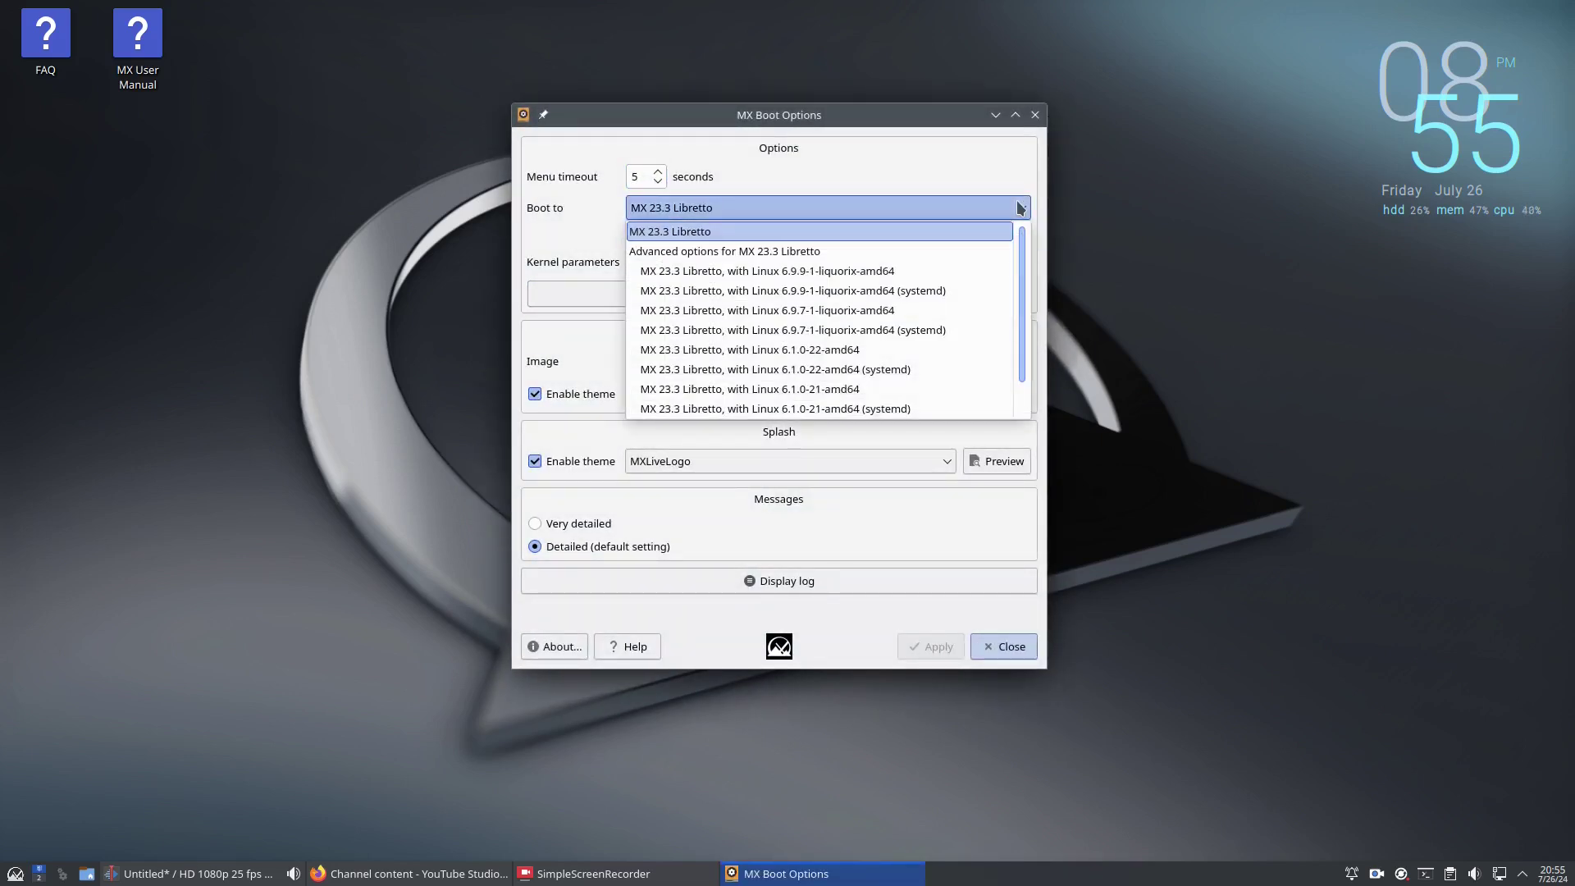
scroll(1022, 261, down, 1)
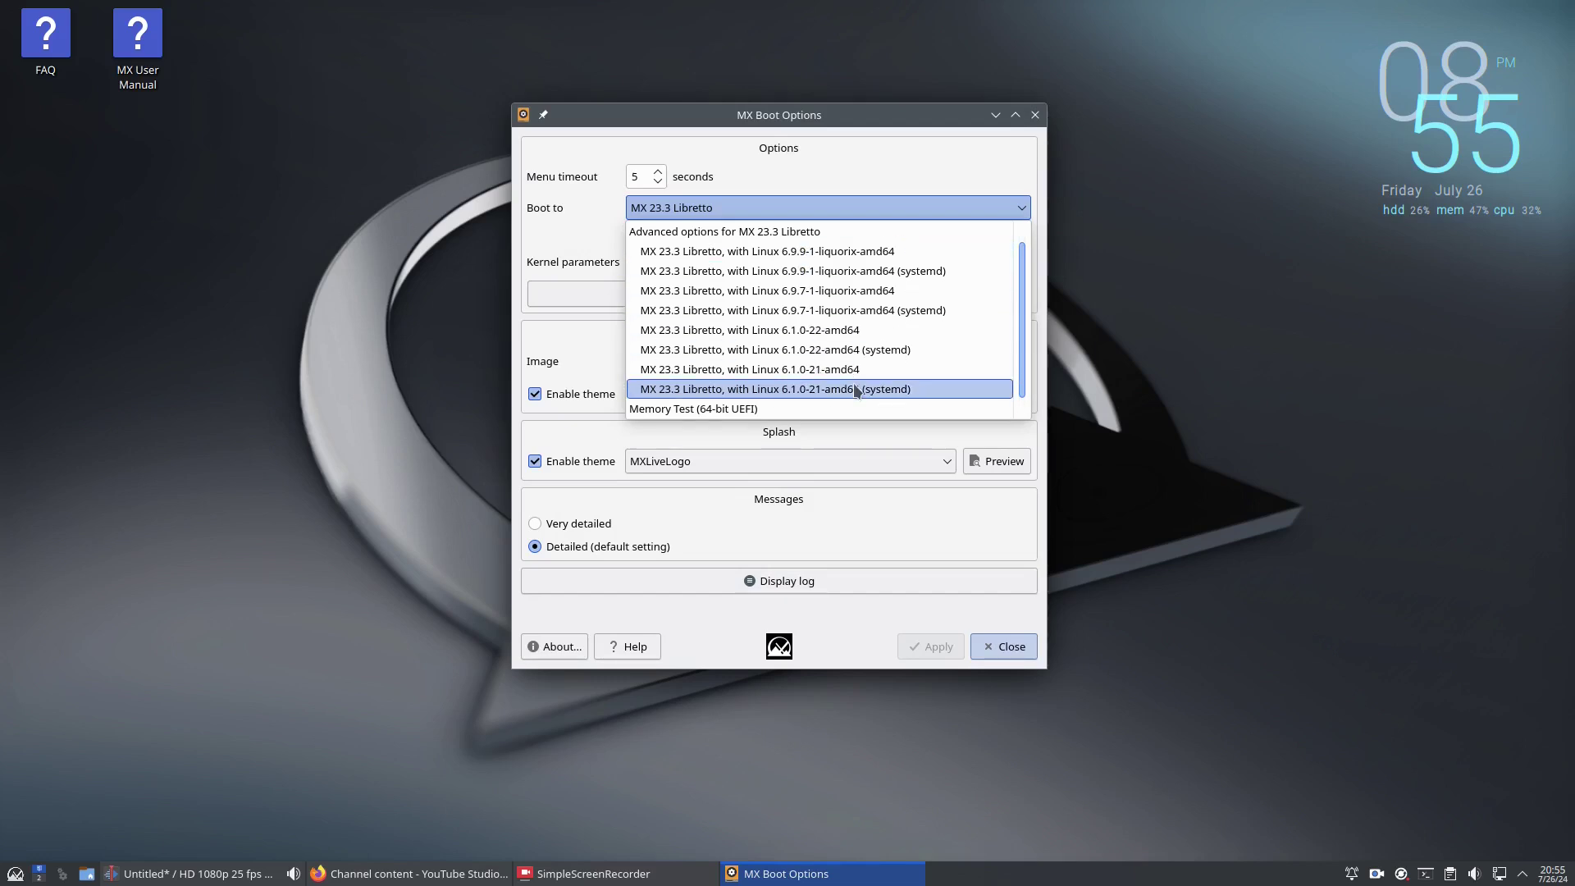
click(992, 159)
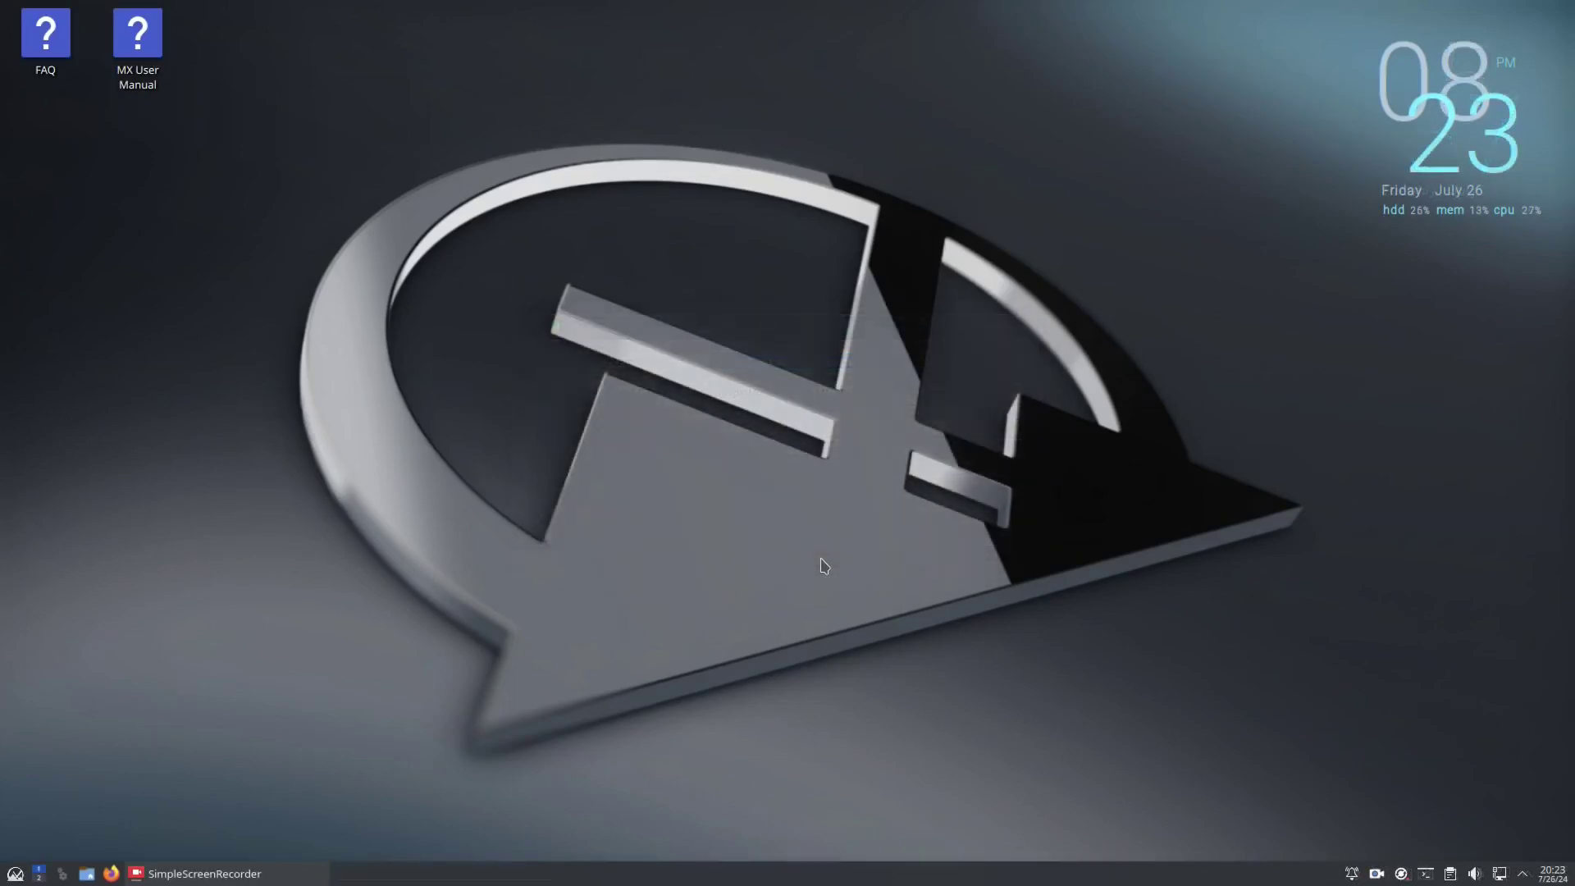
Step: Locate the Waydroid category in the application menu, then close the menu without launching anything
click(15, 873)
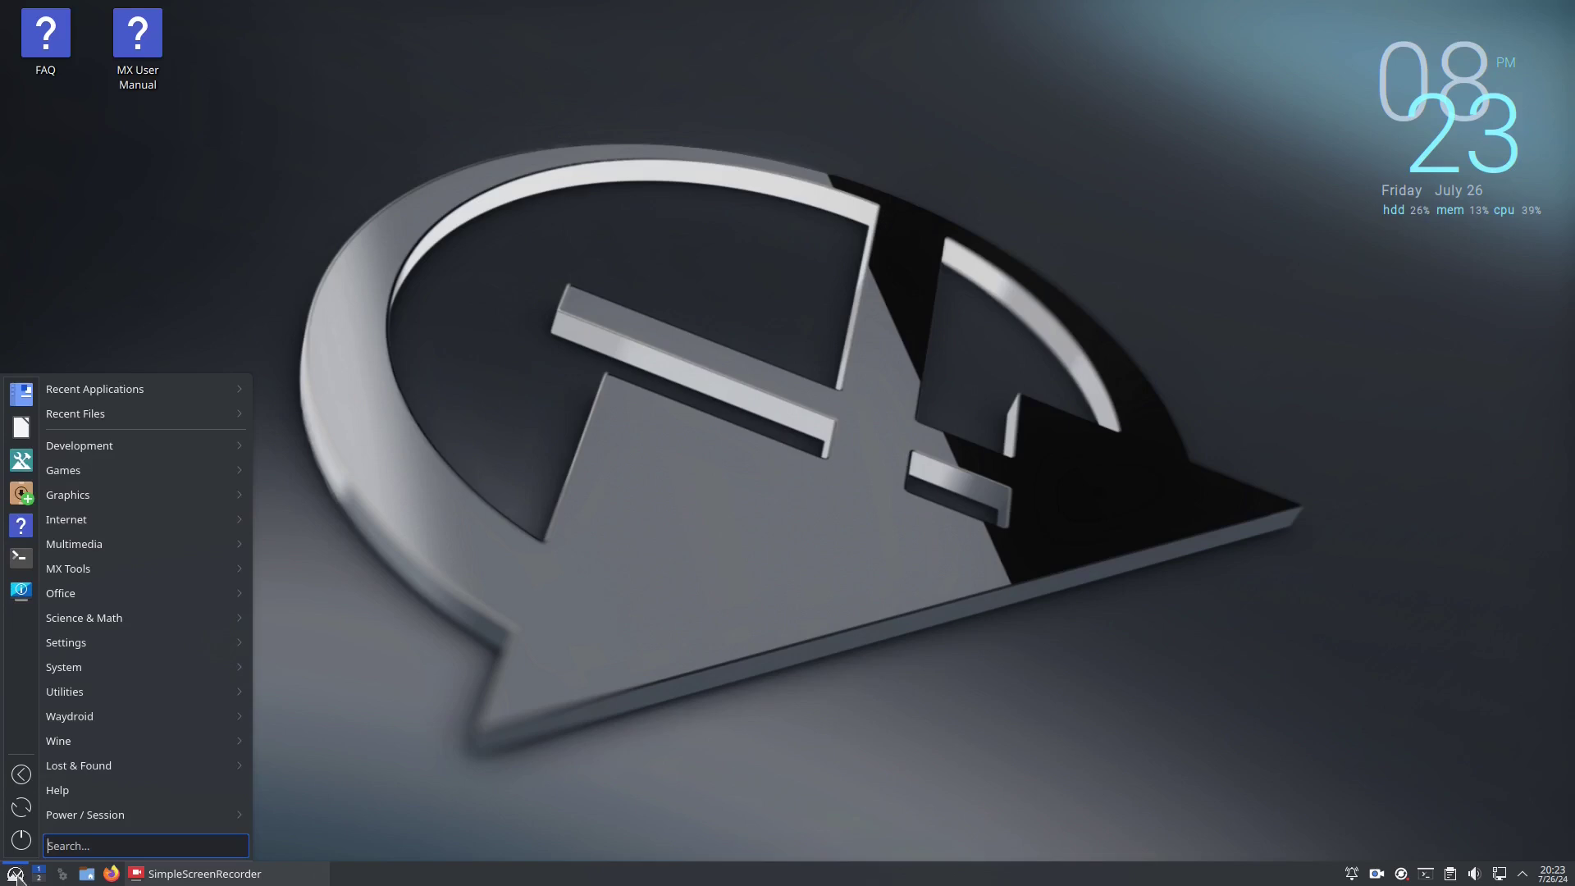
mouse_move(105, 722)
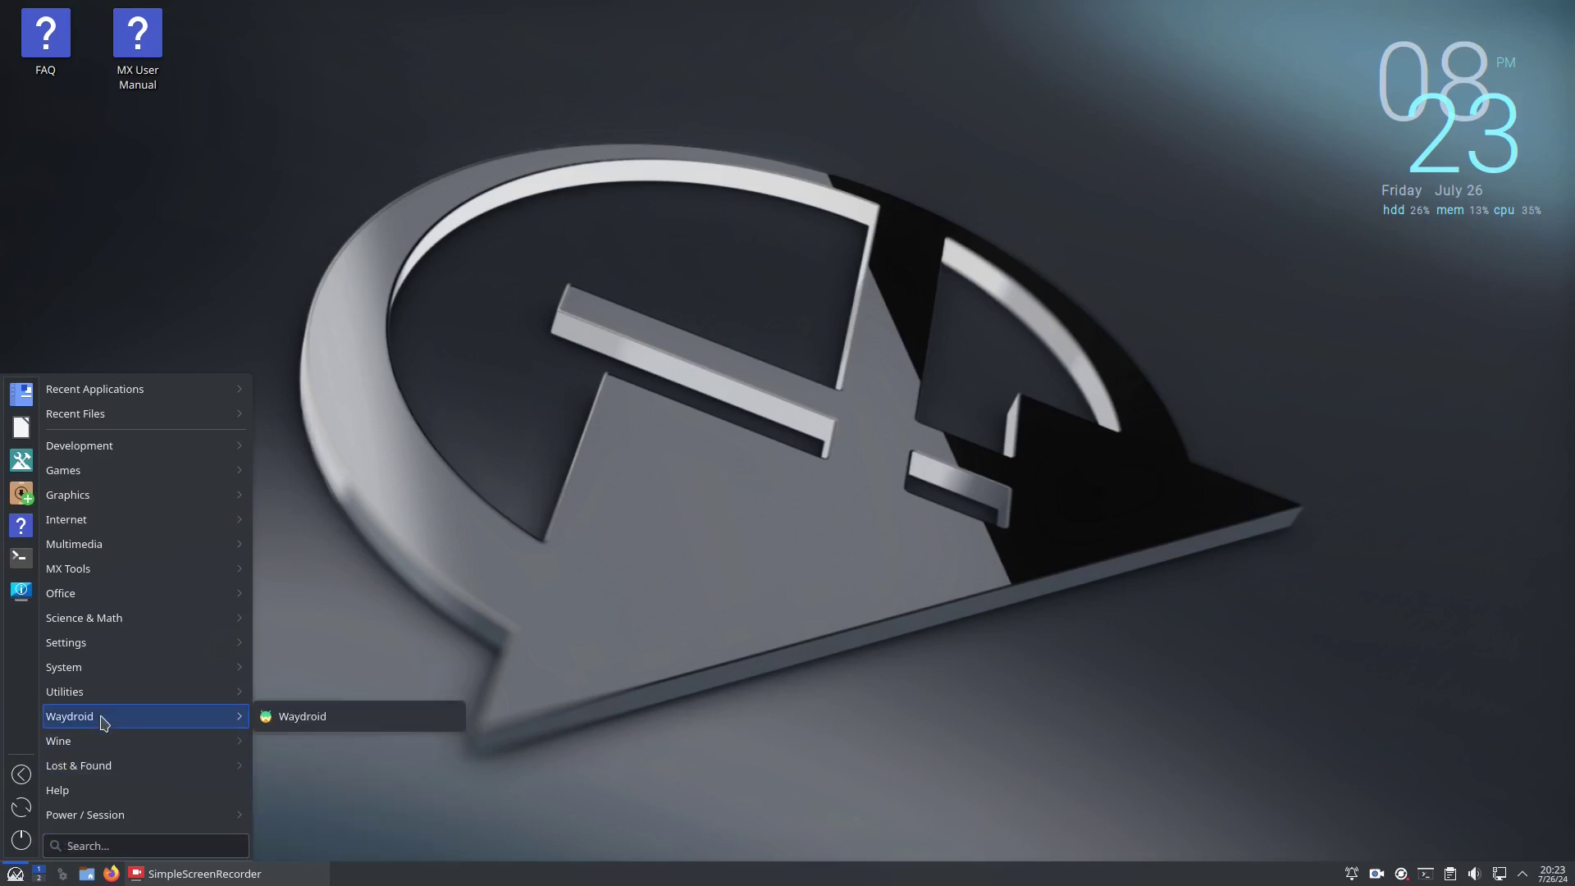
click(912, 644)
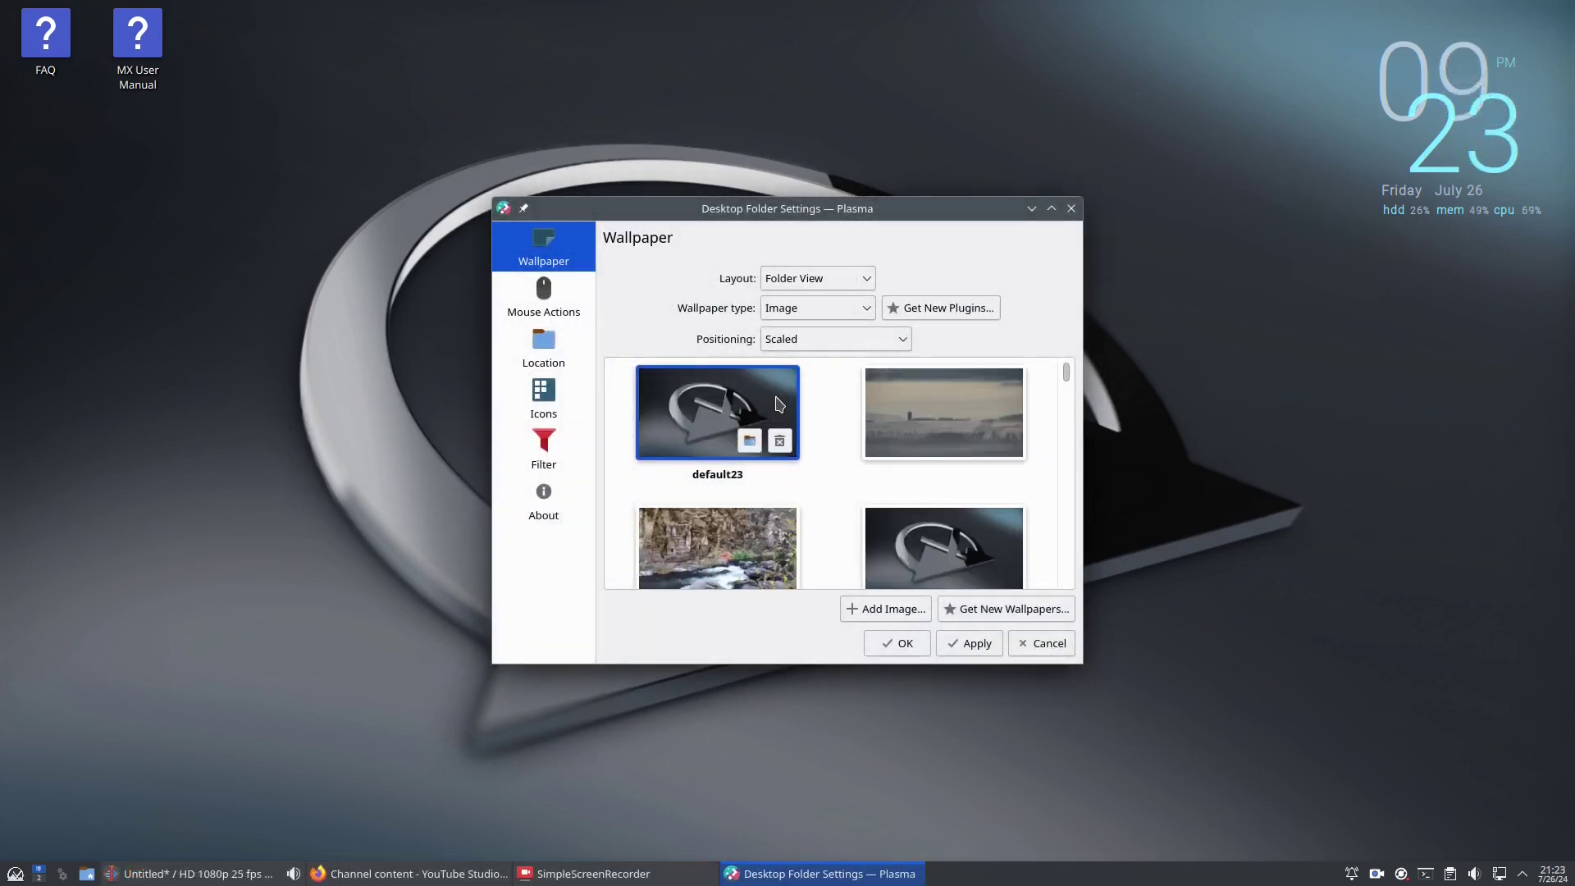
Step: Preview the foggy landscape and Creek-Side-201014 wallpapers on the desktop
click(953, 410)
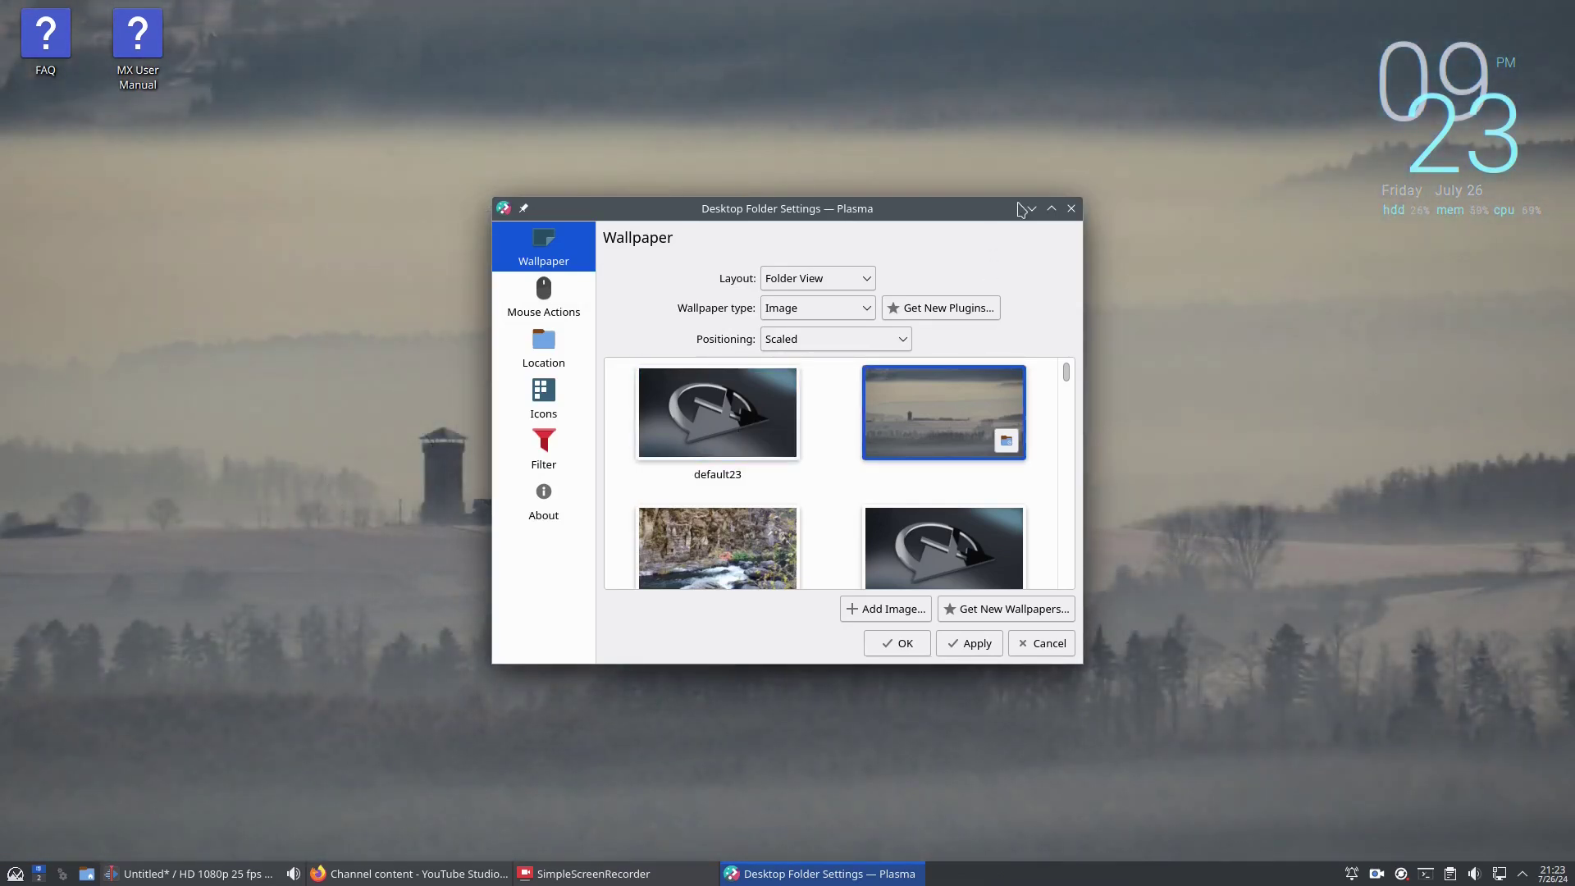
click(1030, 209)
click(883, 871)
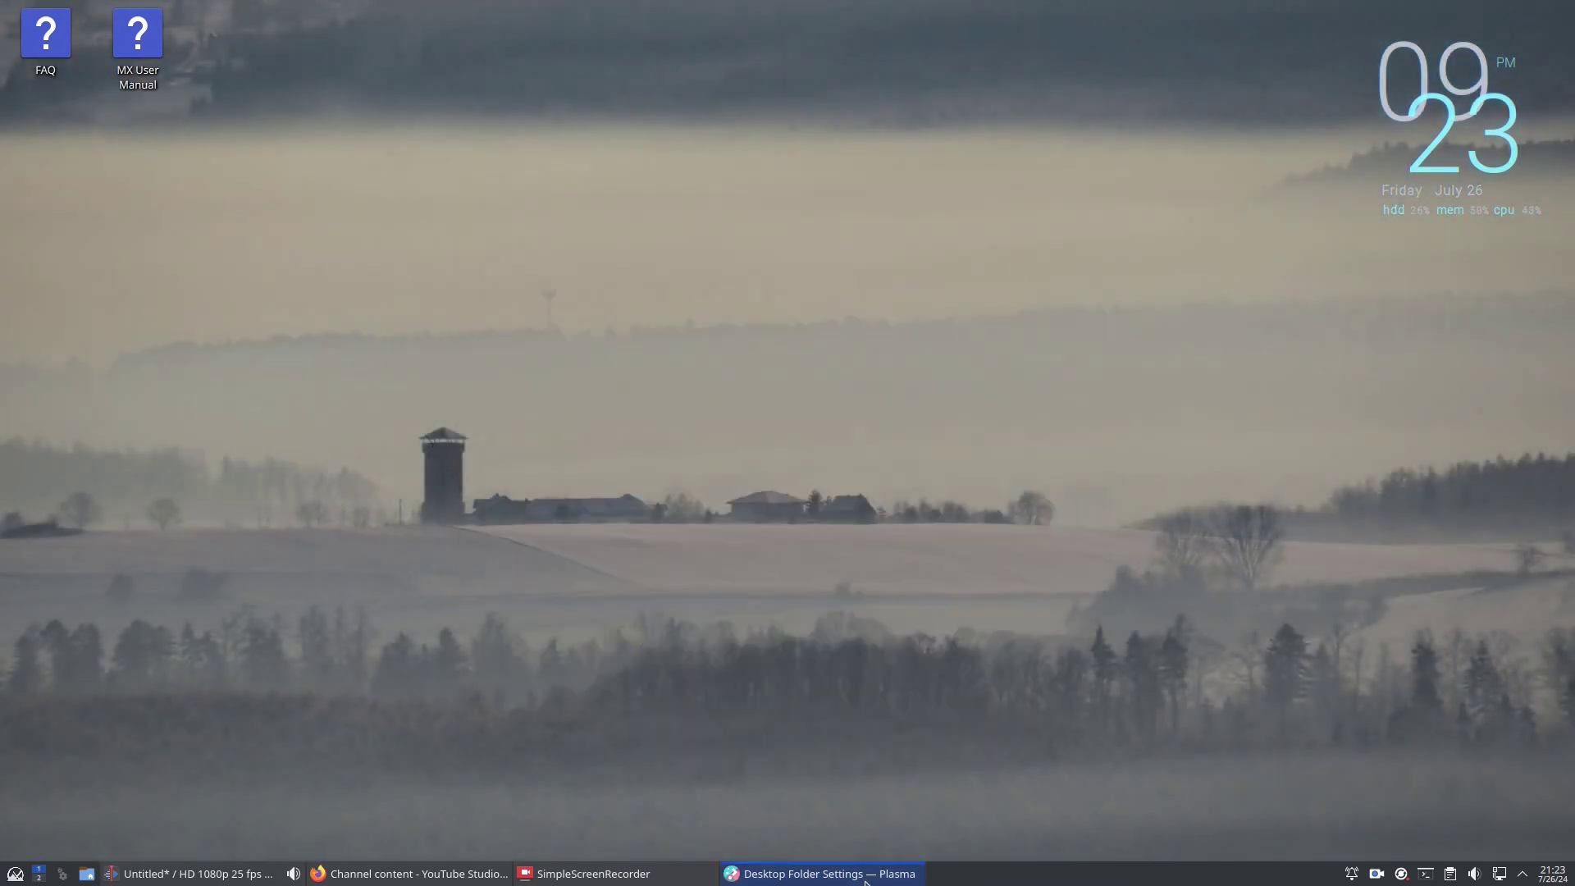
click(702, 519)
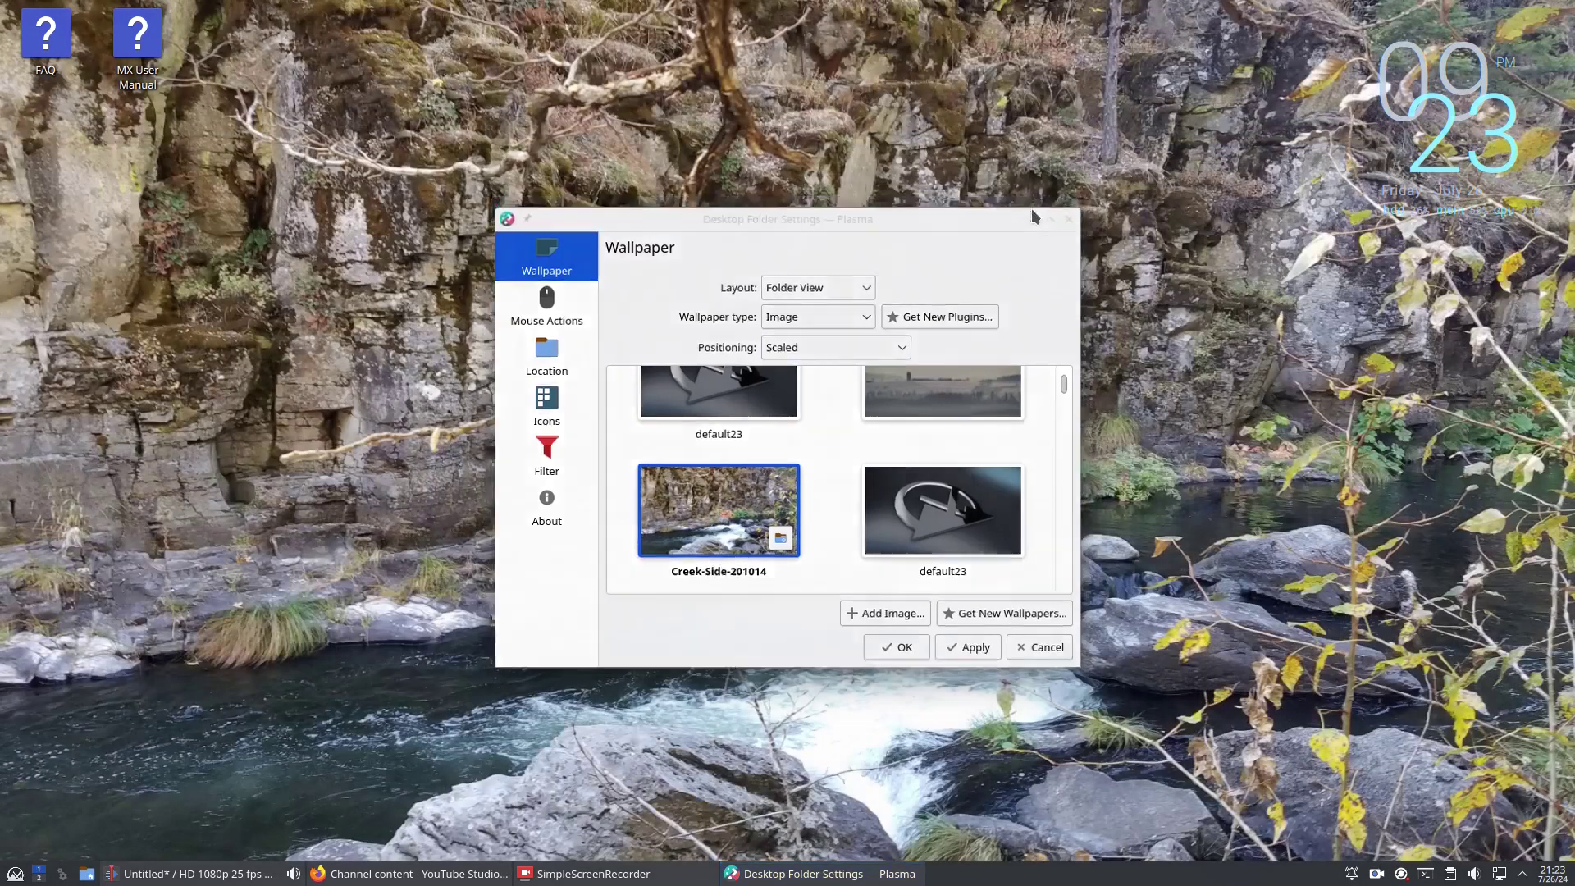
click(1030, 209)
click(882, 871)
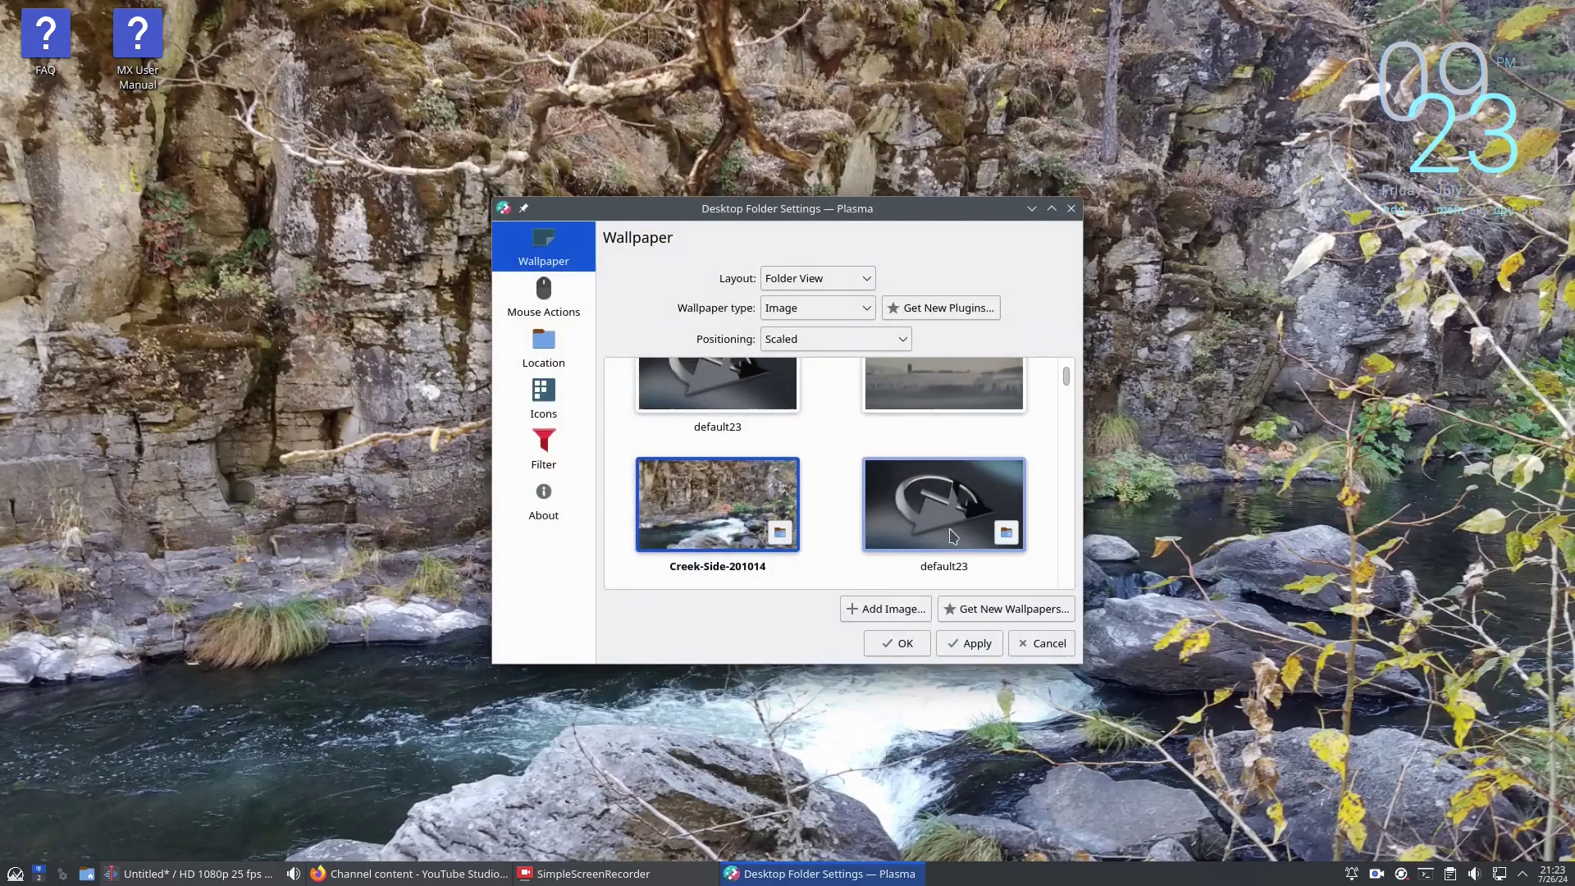
Step: Set Field-Of-Lights-2019 as the wallpaper and close the settings
scroll(971, 455, down, 1)
scroll(972, 455, down, 1)
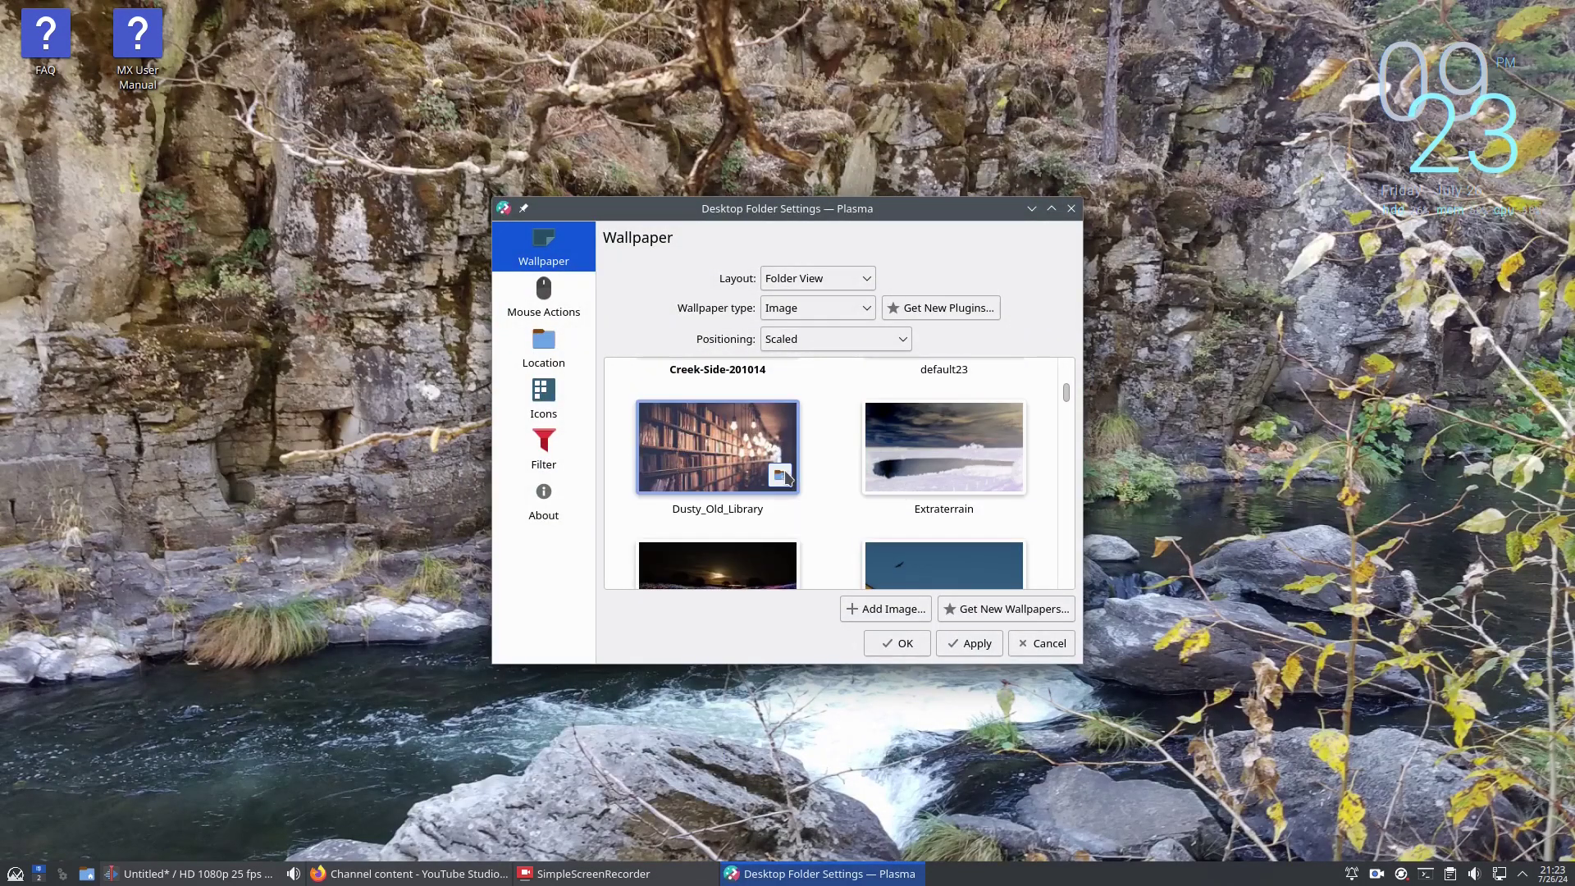
scroll(741, 472, down, 1)
scroll(744, 471, down, 1)
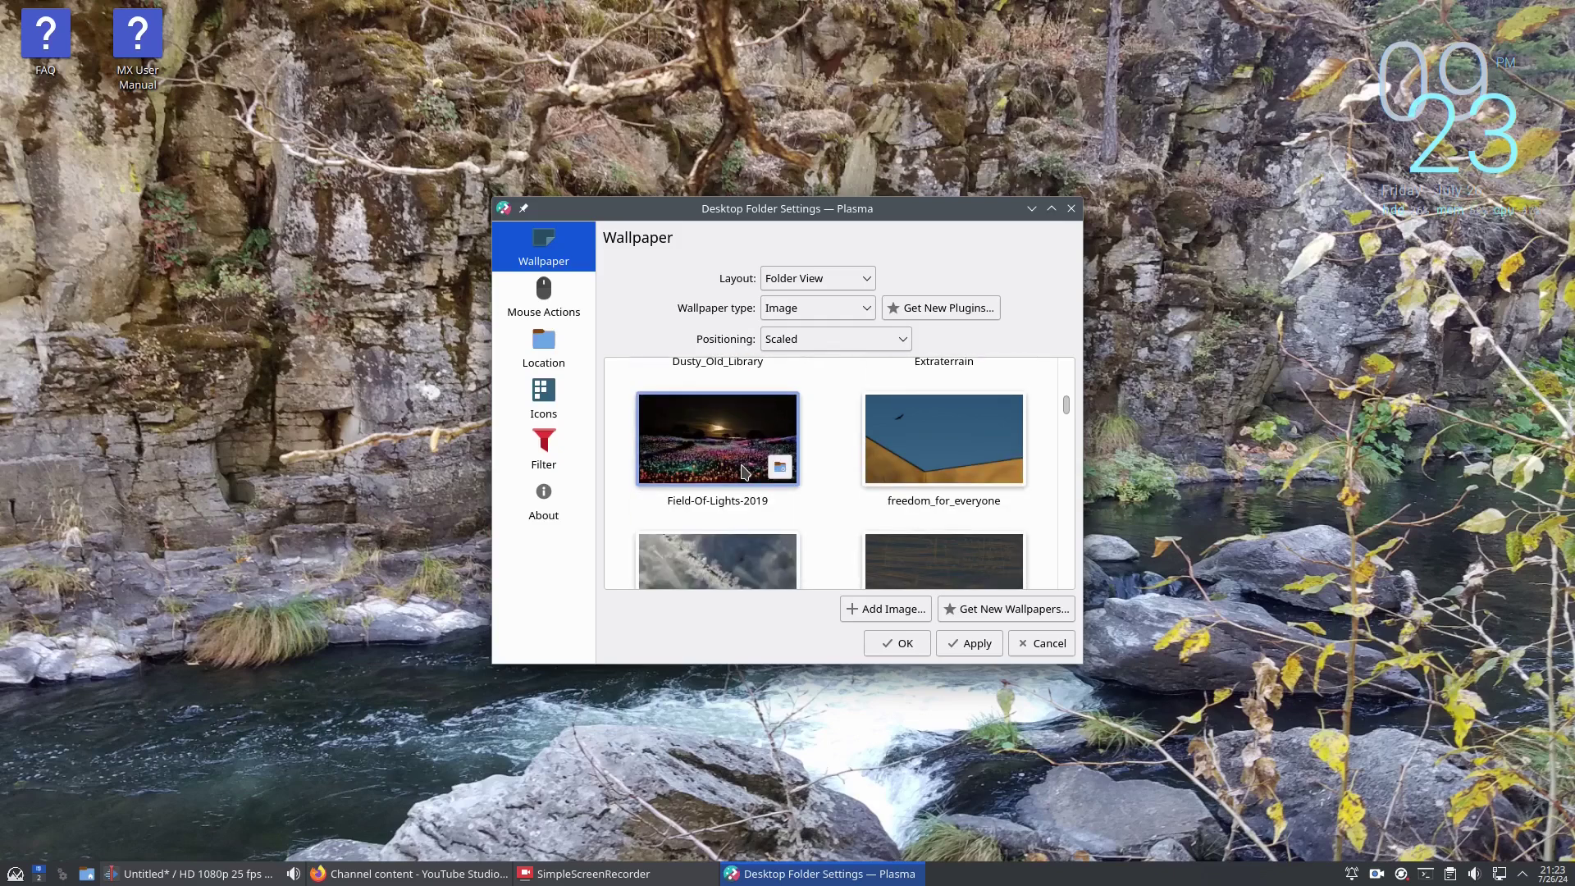
click(726, 458)
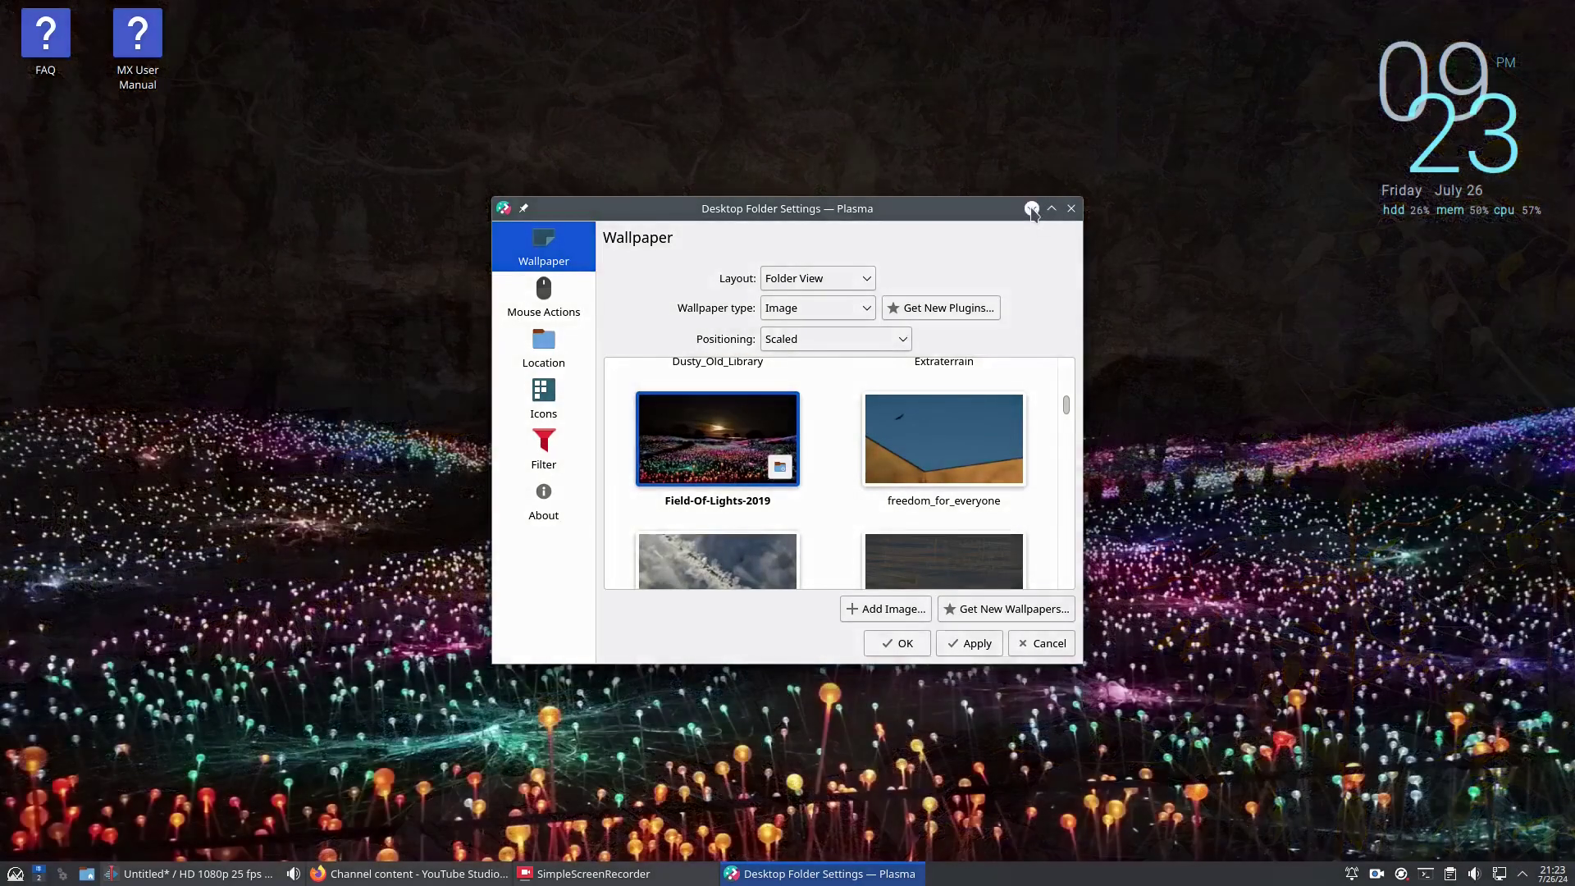
click(1070, 208)
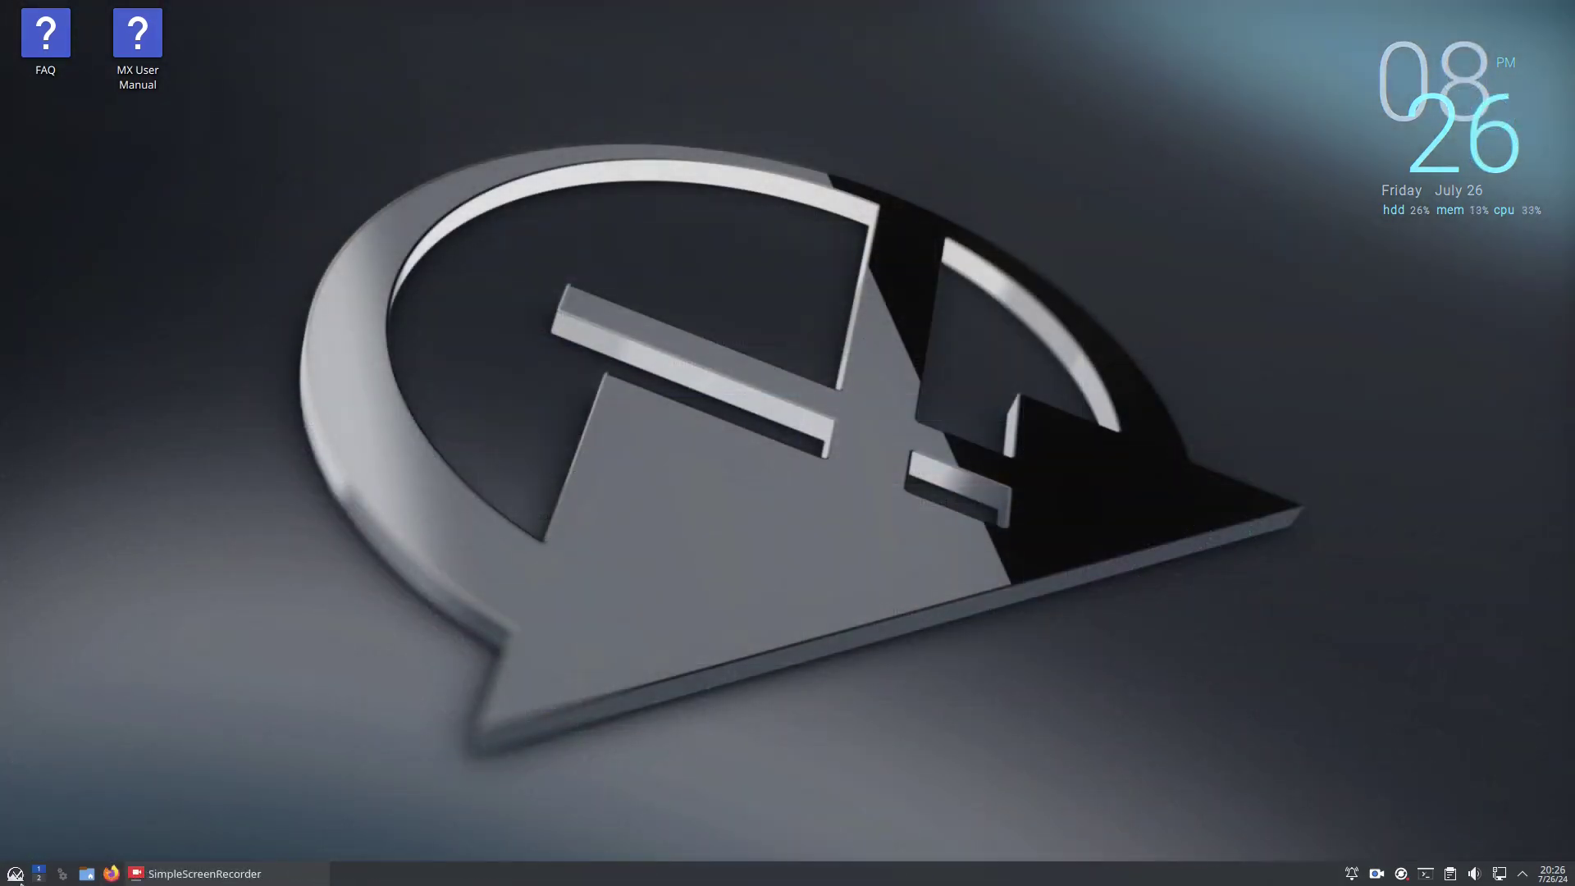
click(15, 873)
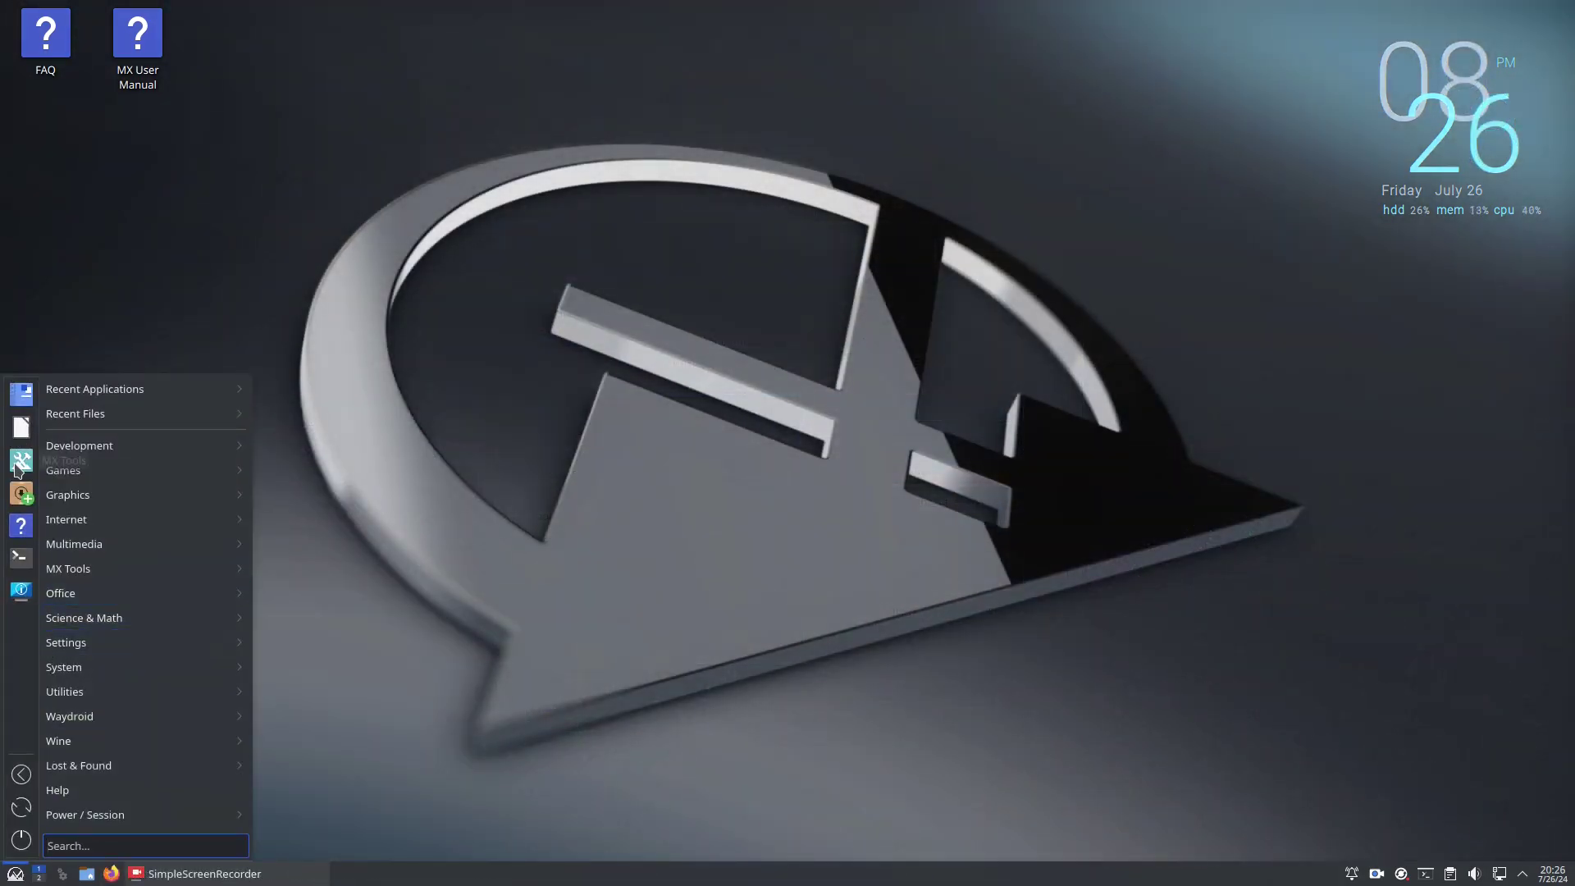
click(21, 493)
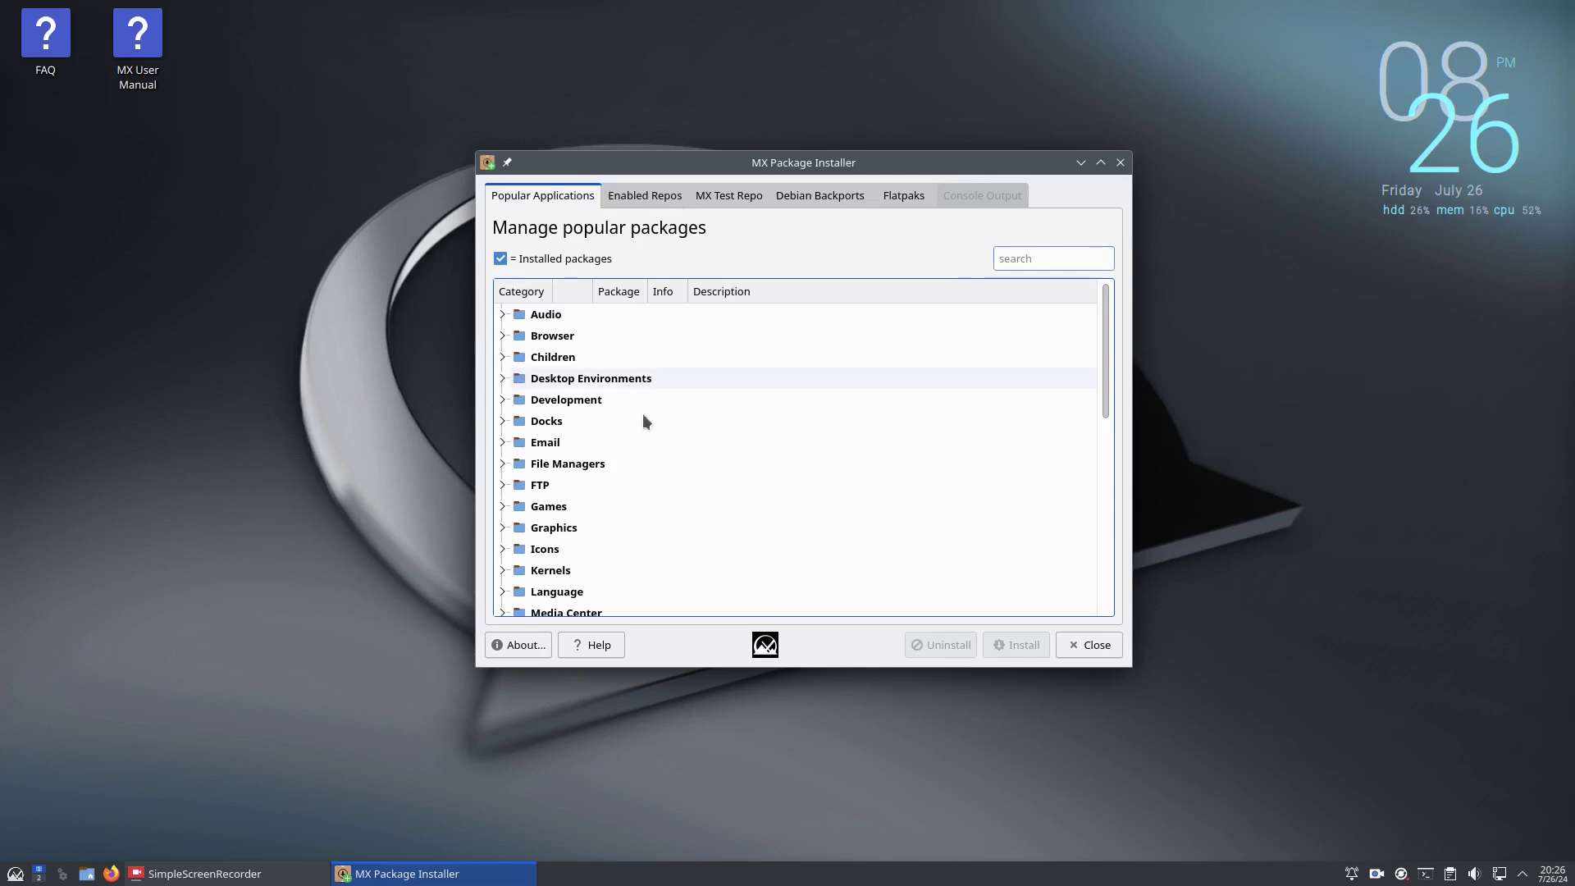
click(1039, 256)
text(wine)
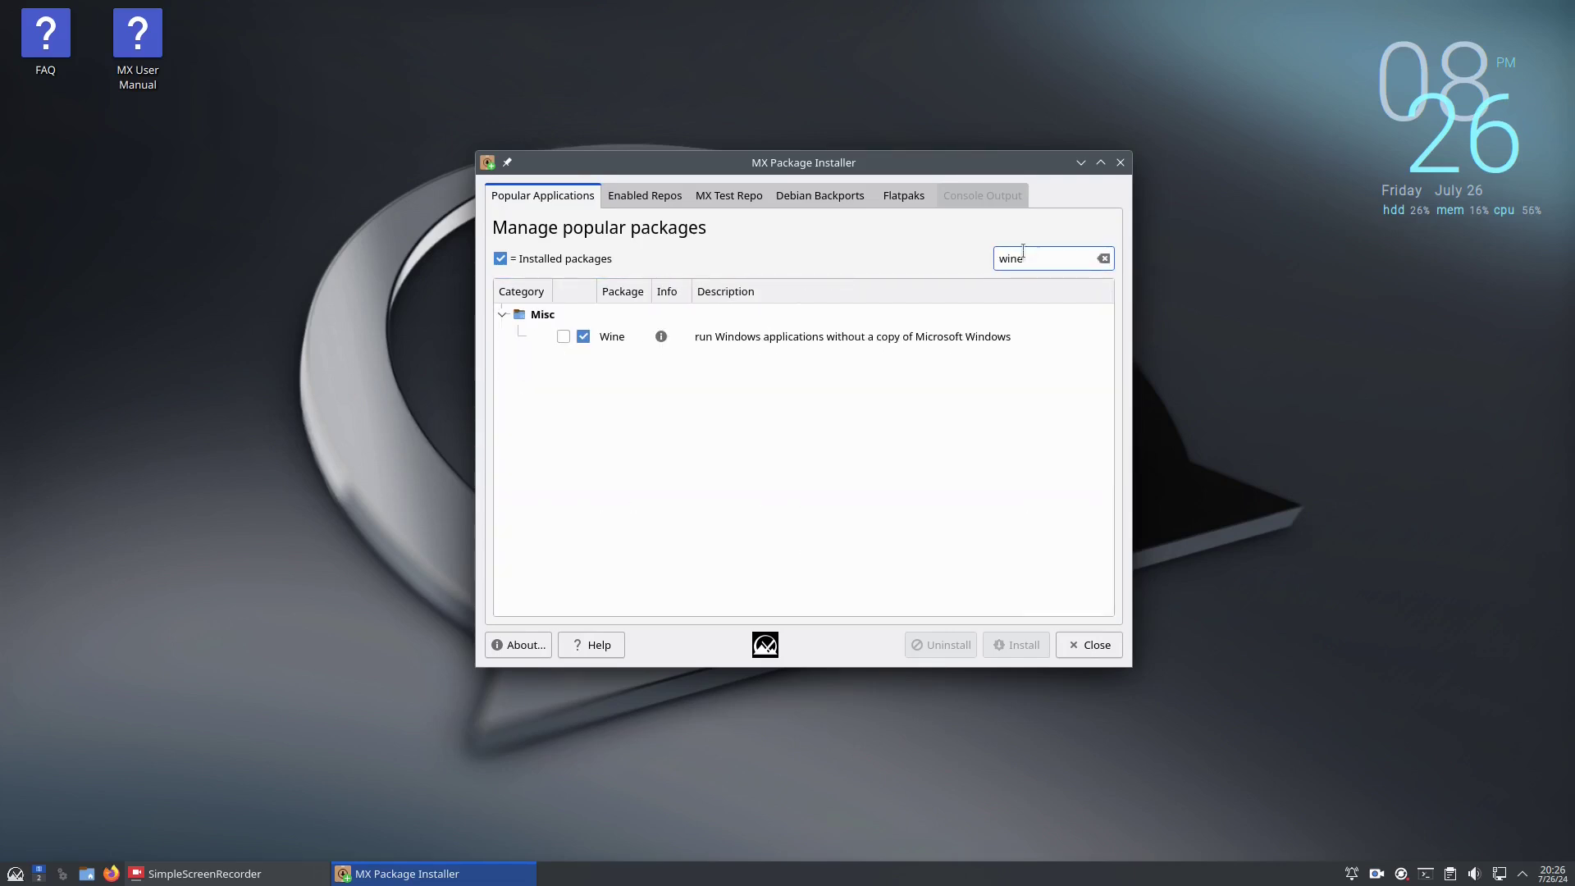
text(steam)
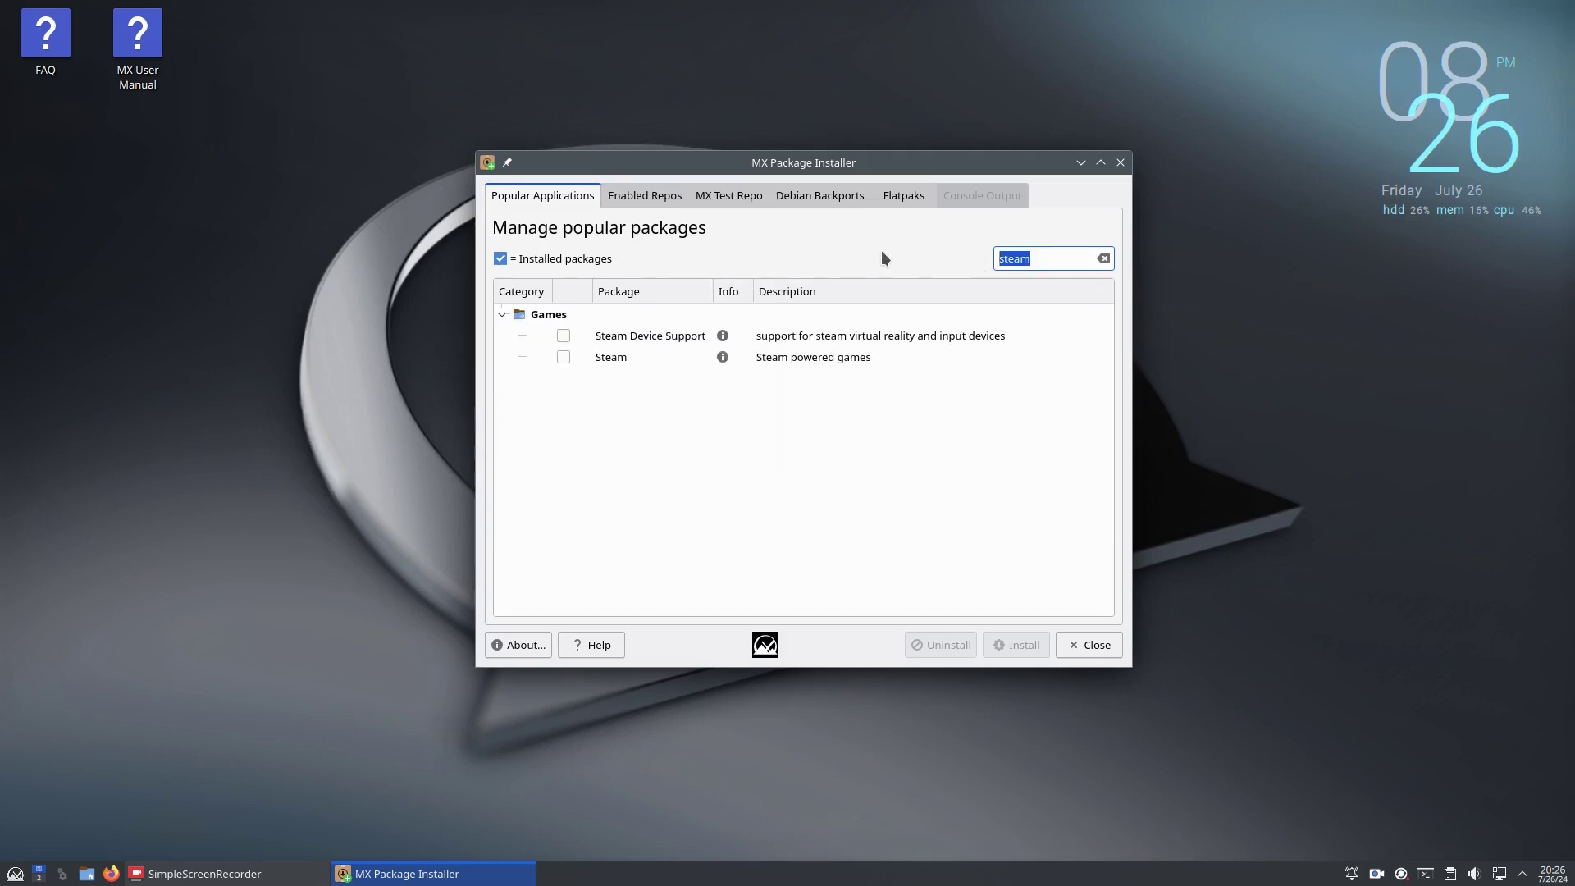
text(chrome)
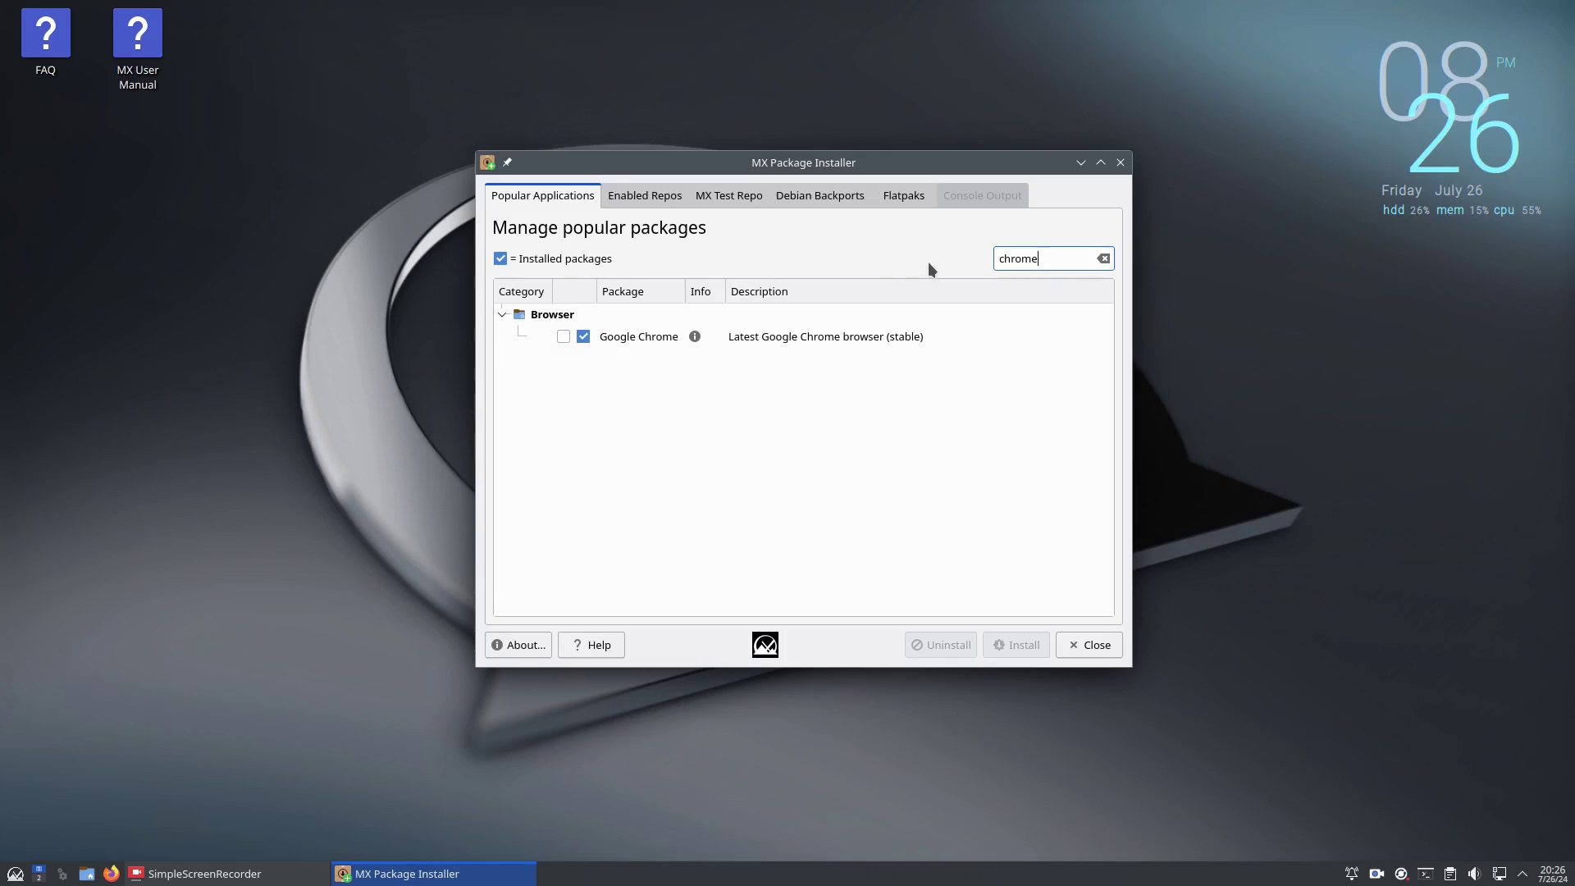
click(923, 196)
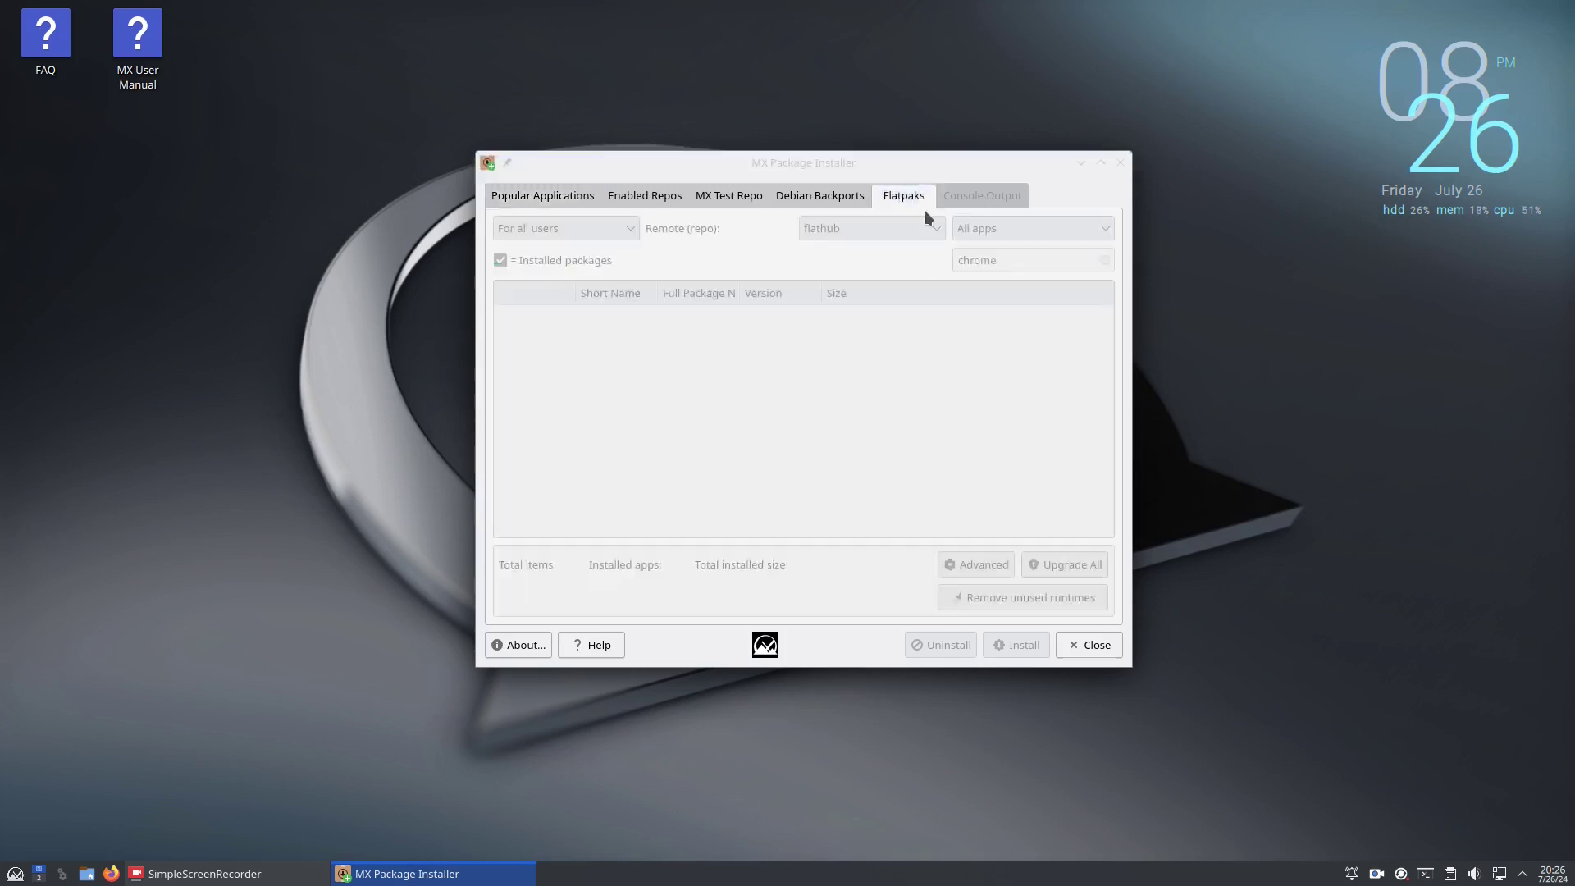
click(937, 442)
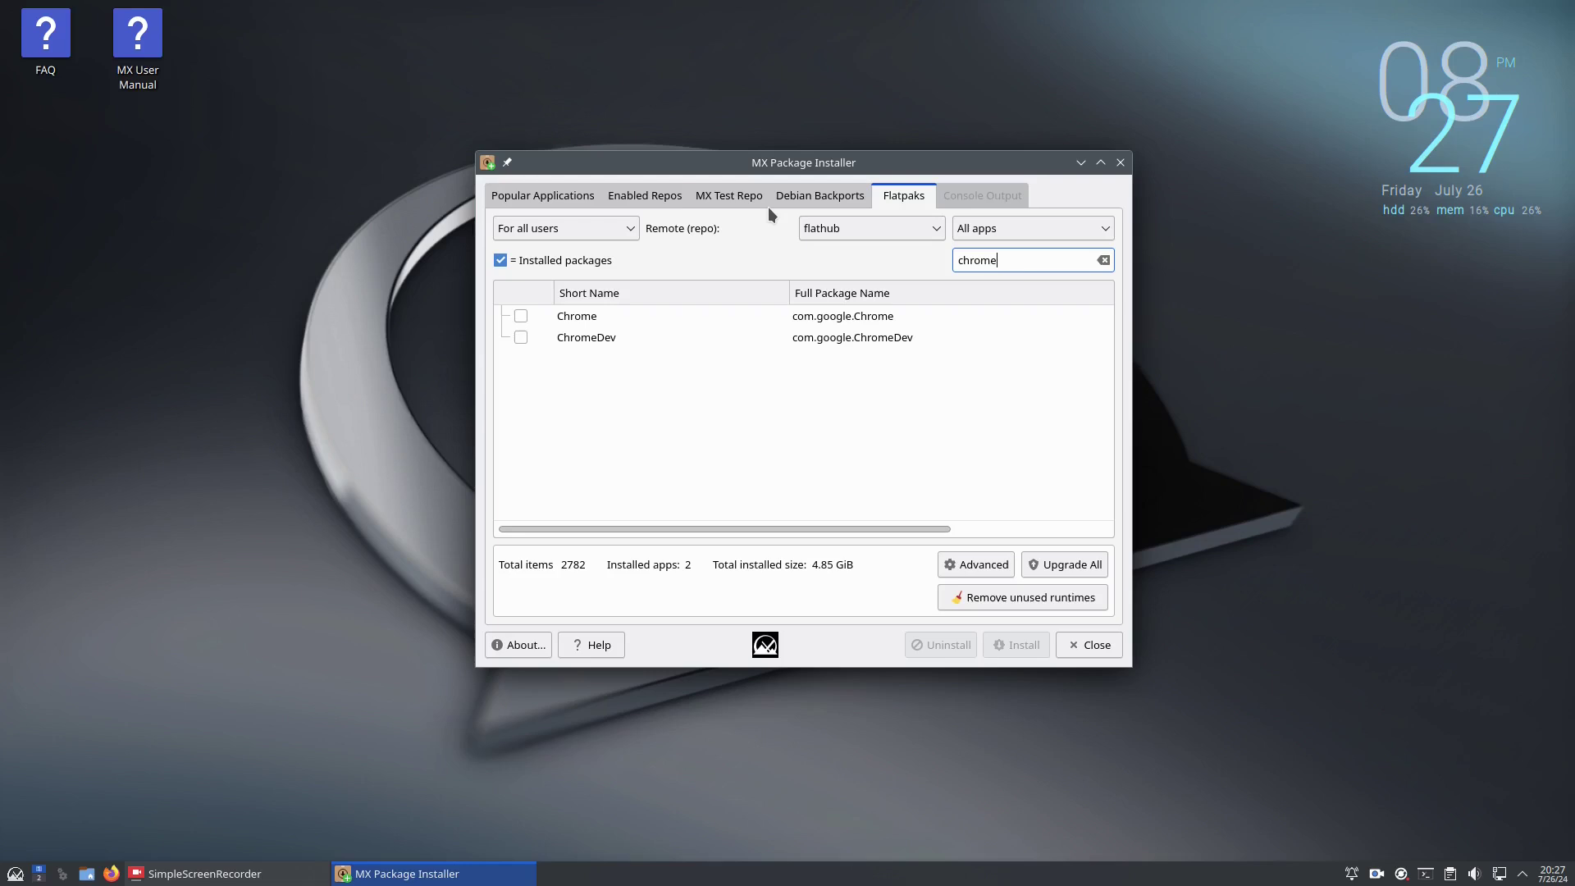
key(alt+F4)
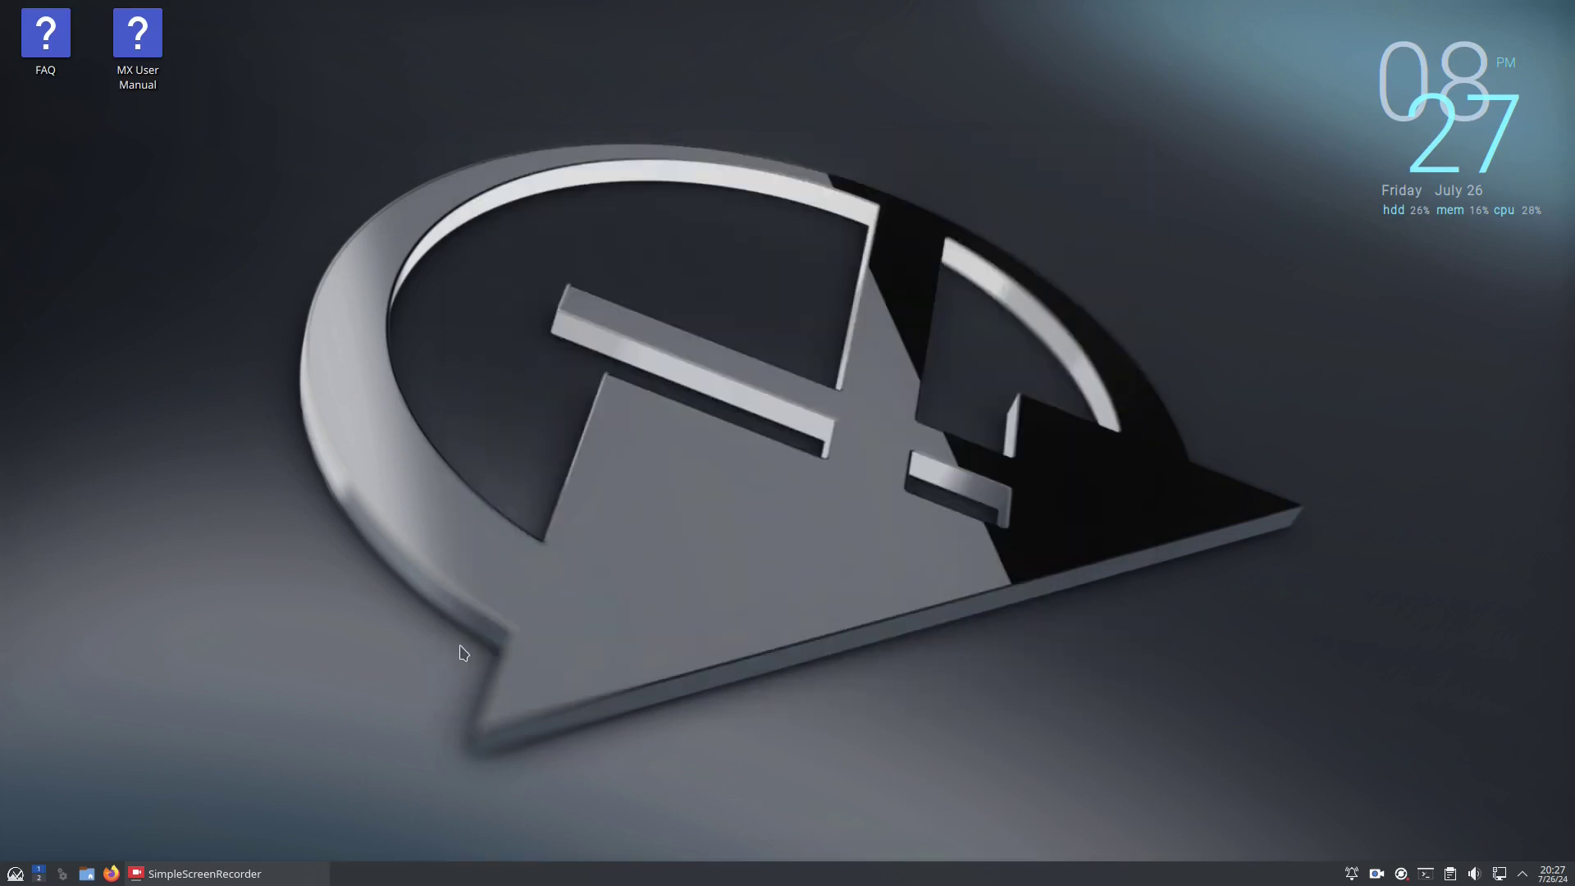
Step: Launch MX Tweak from the MX Tools category of the application launcher
click(16, 874)
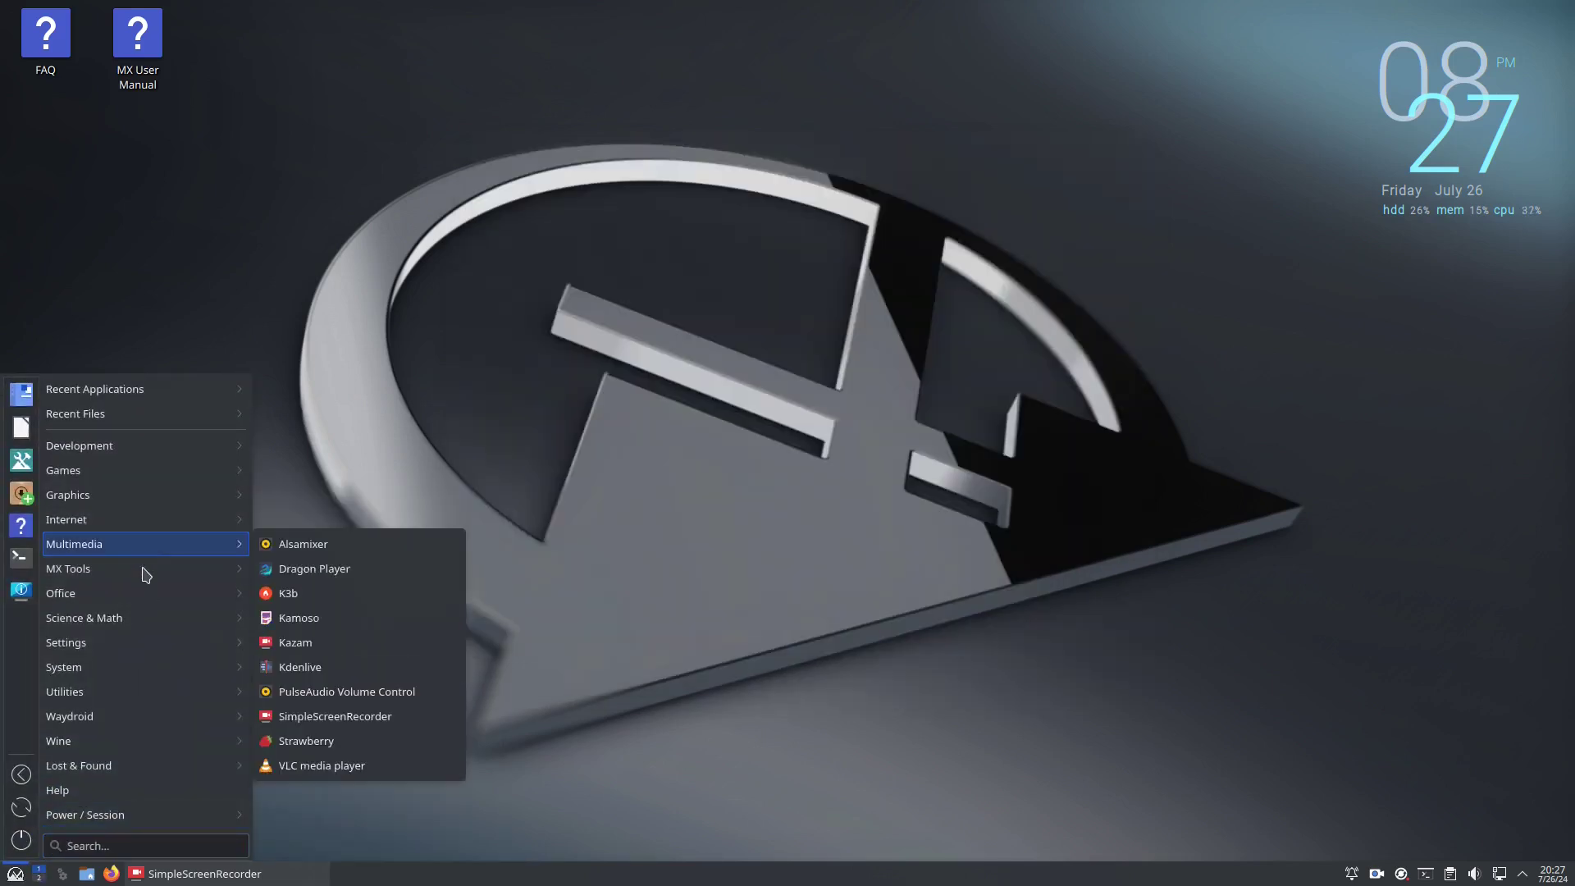
mouse_move(144, 572)
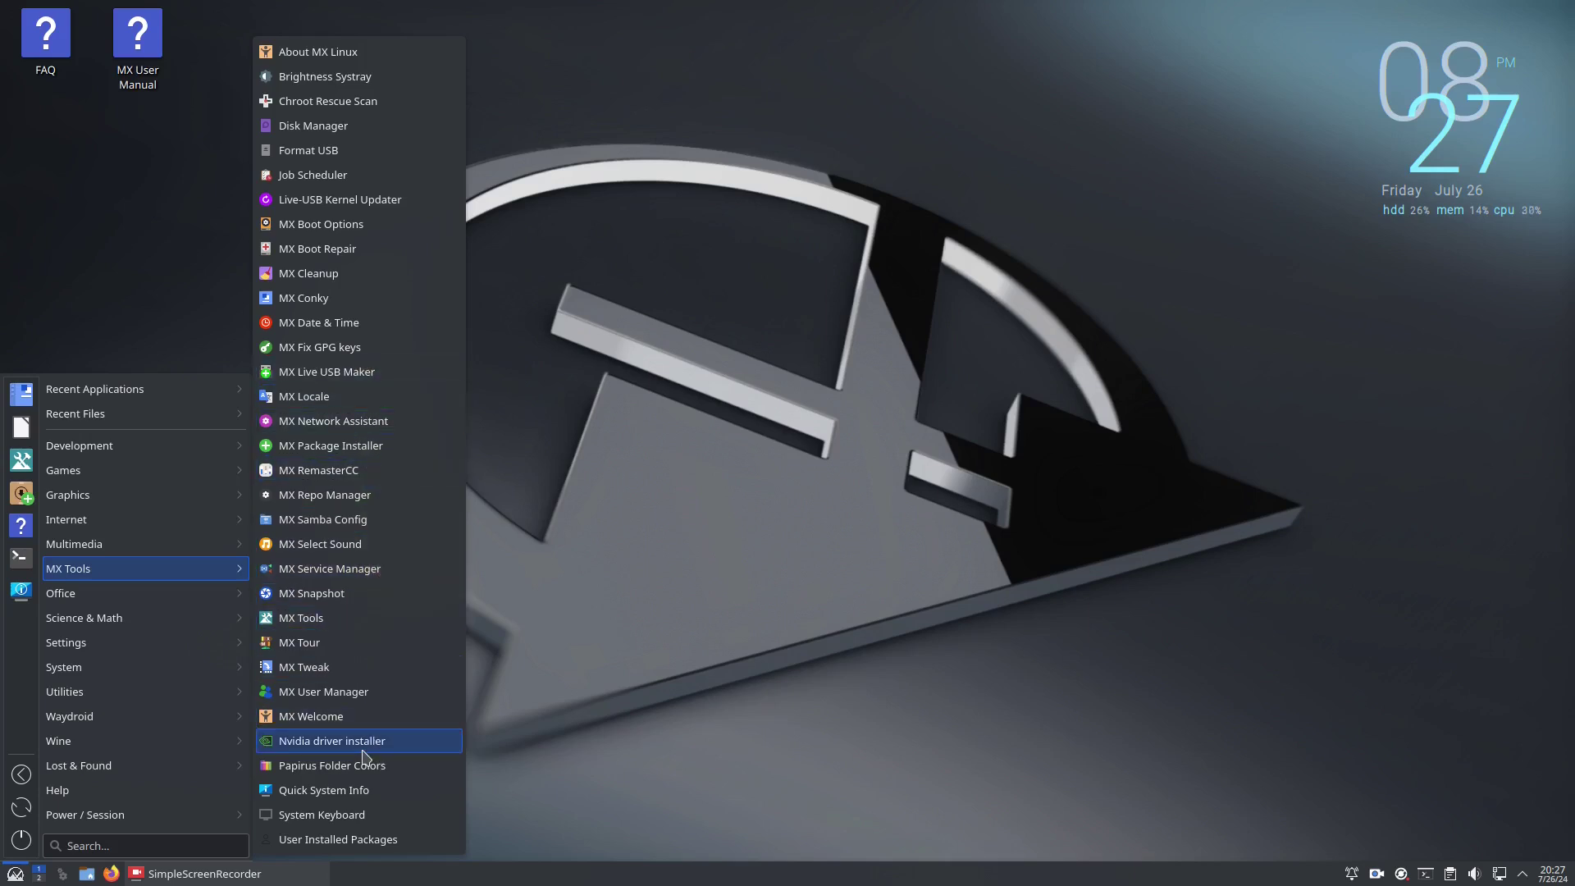
click(304, 666)
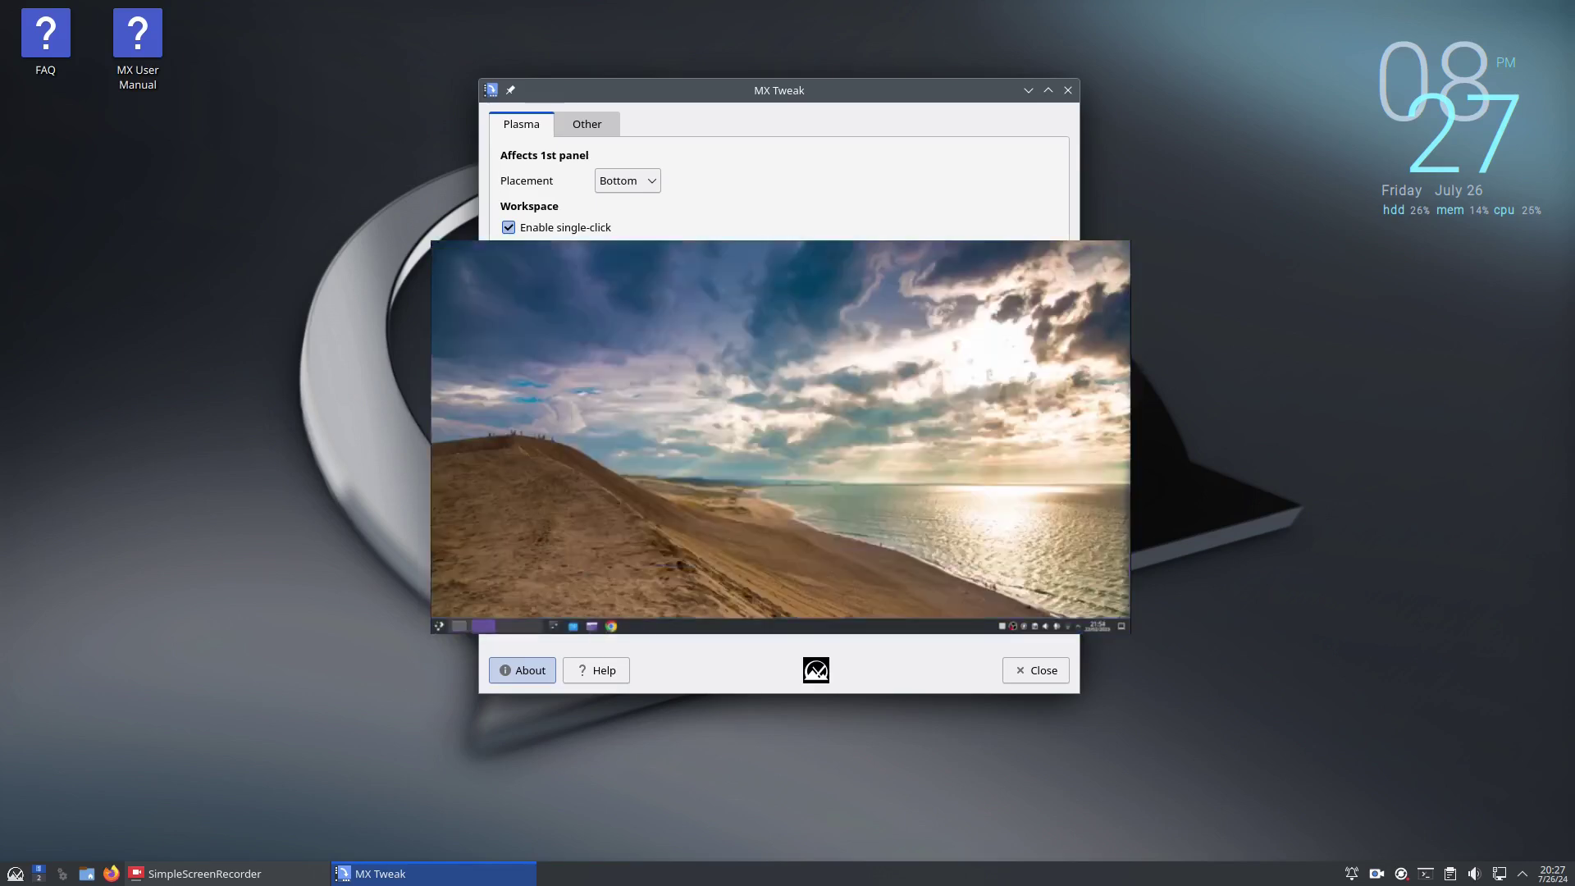
Step: View the Other tab options in MX Tweak, then close it with Alt+F4
click(578, 131)
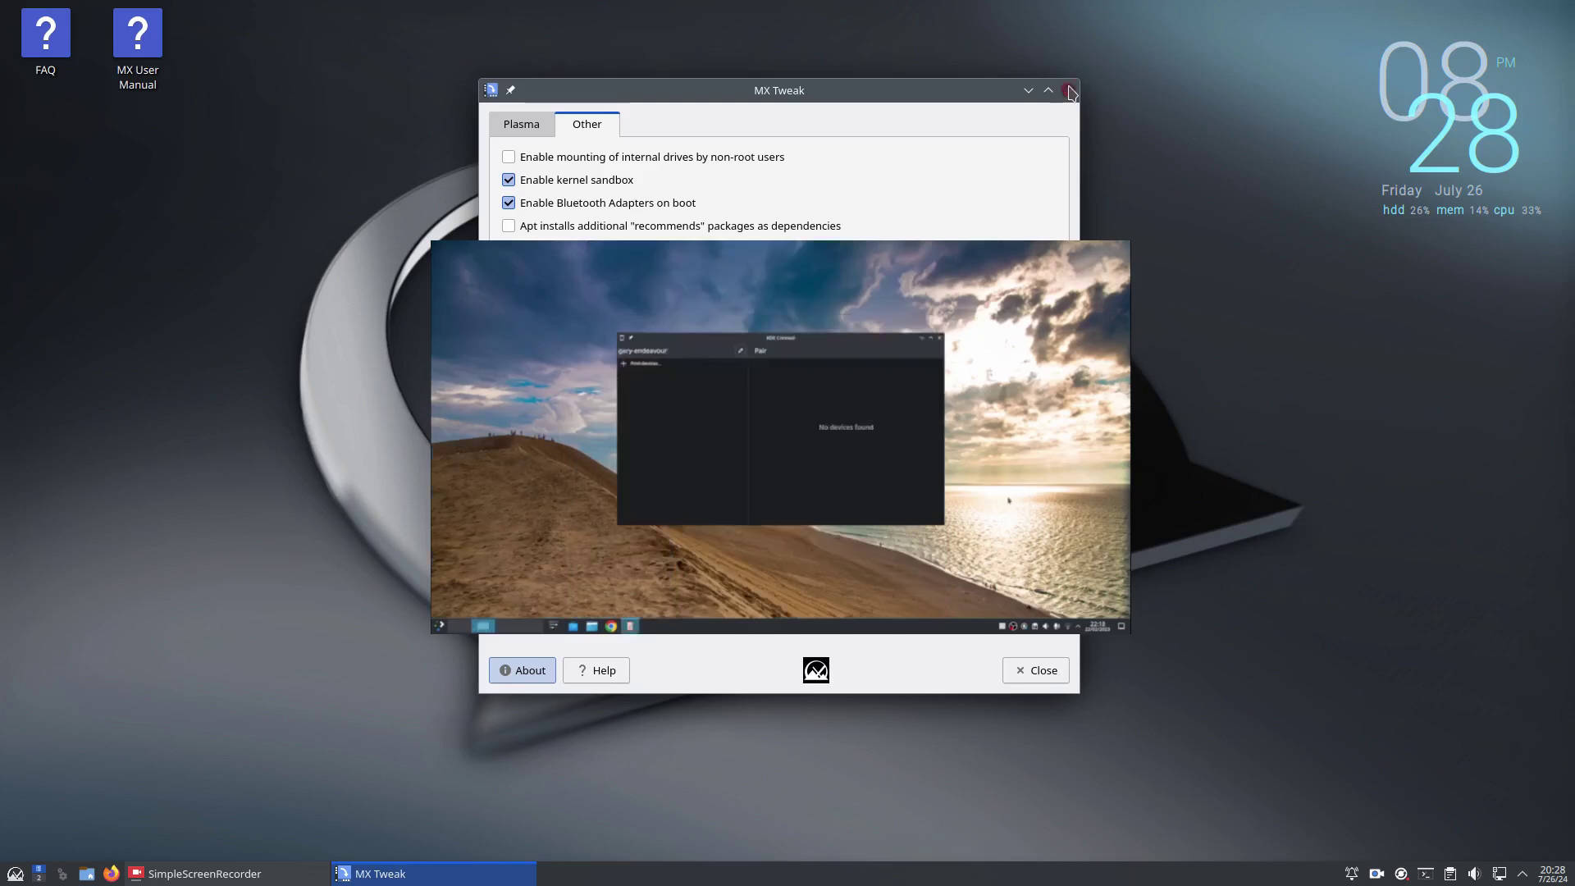
key(alt+F4)
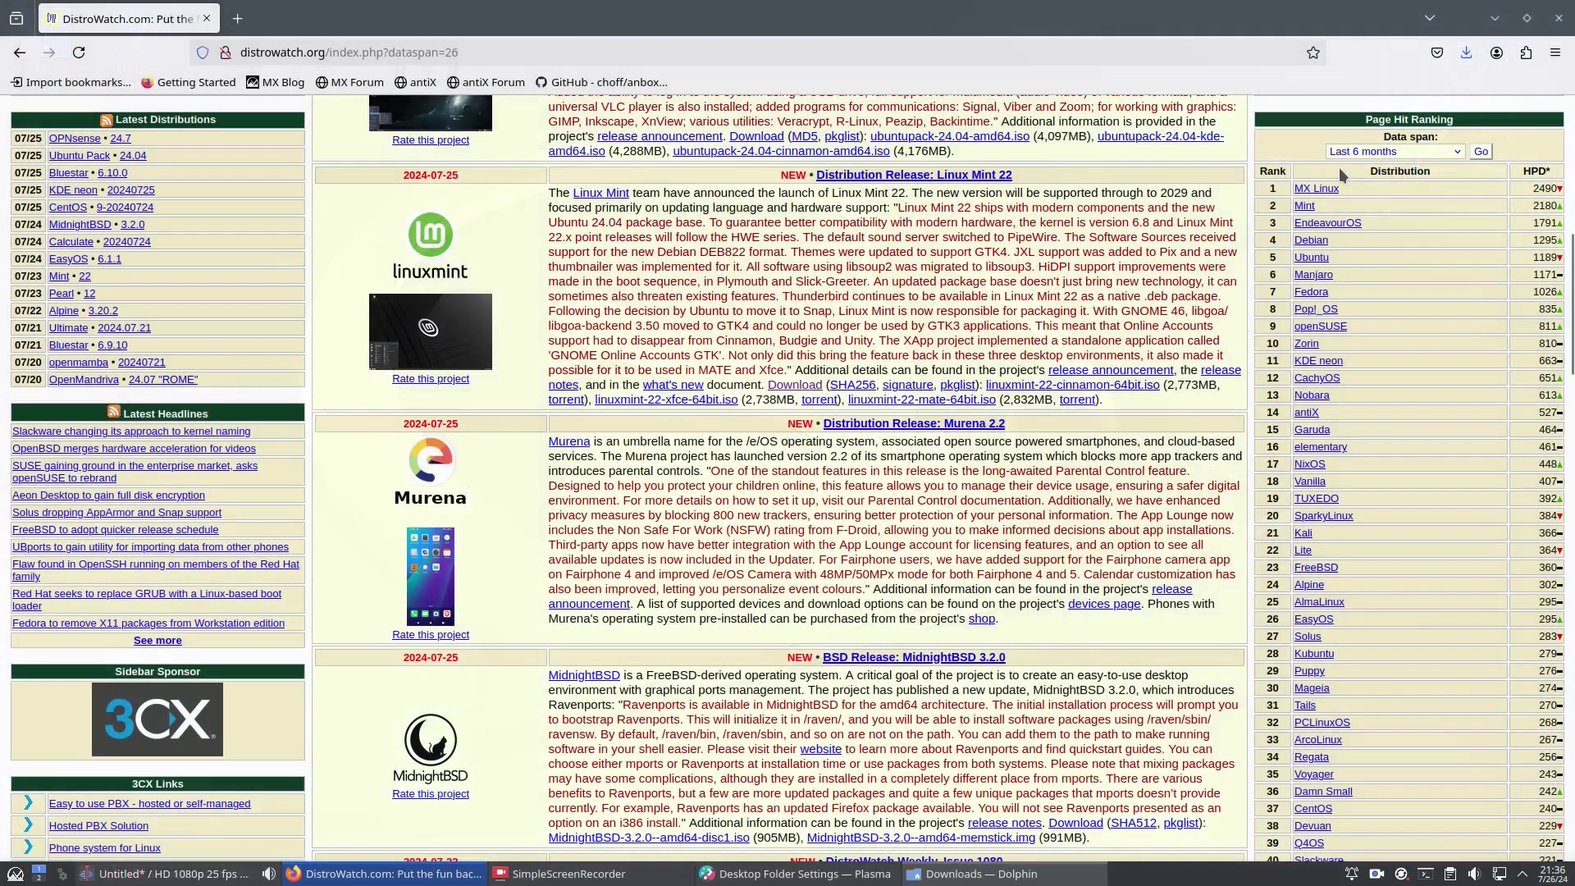
click(1340, 169)
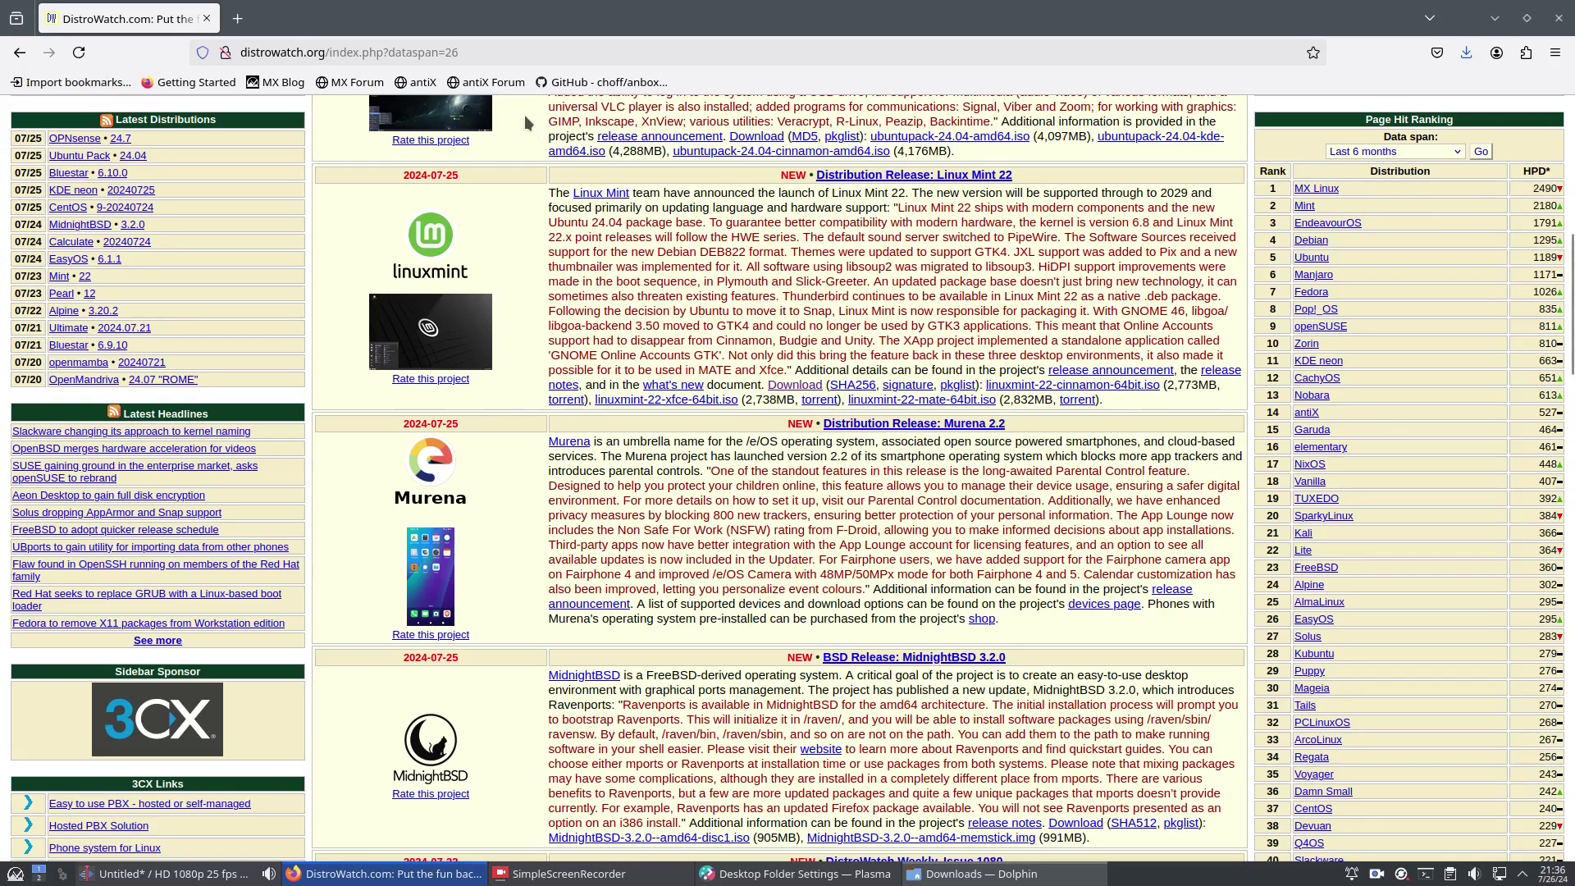
scroll(679, 553, down, 5)
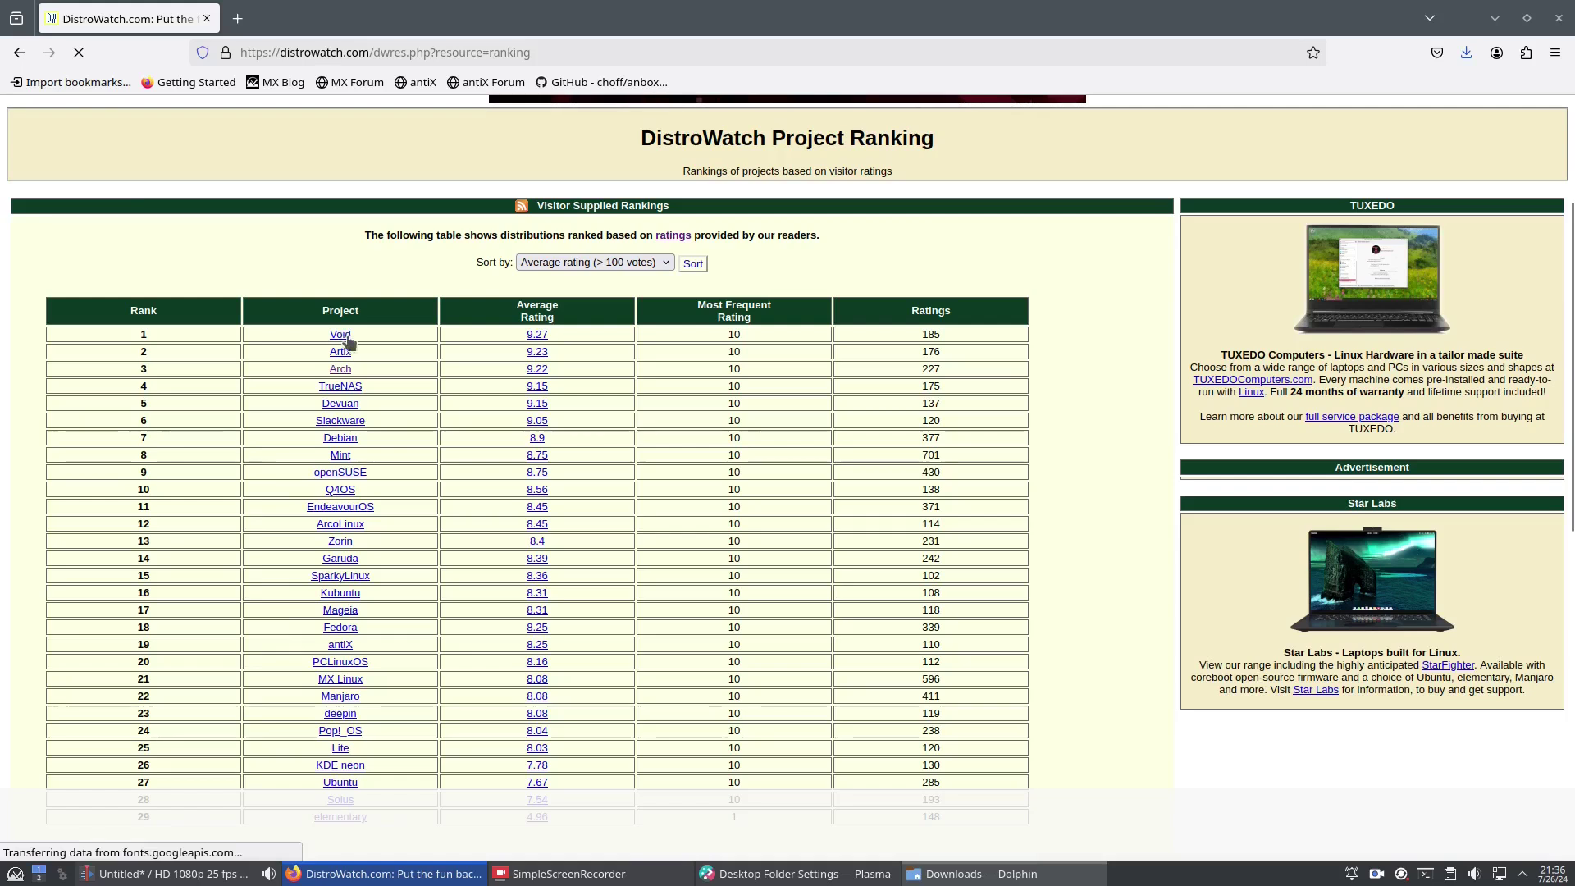
key(alt+Left)
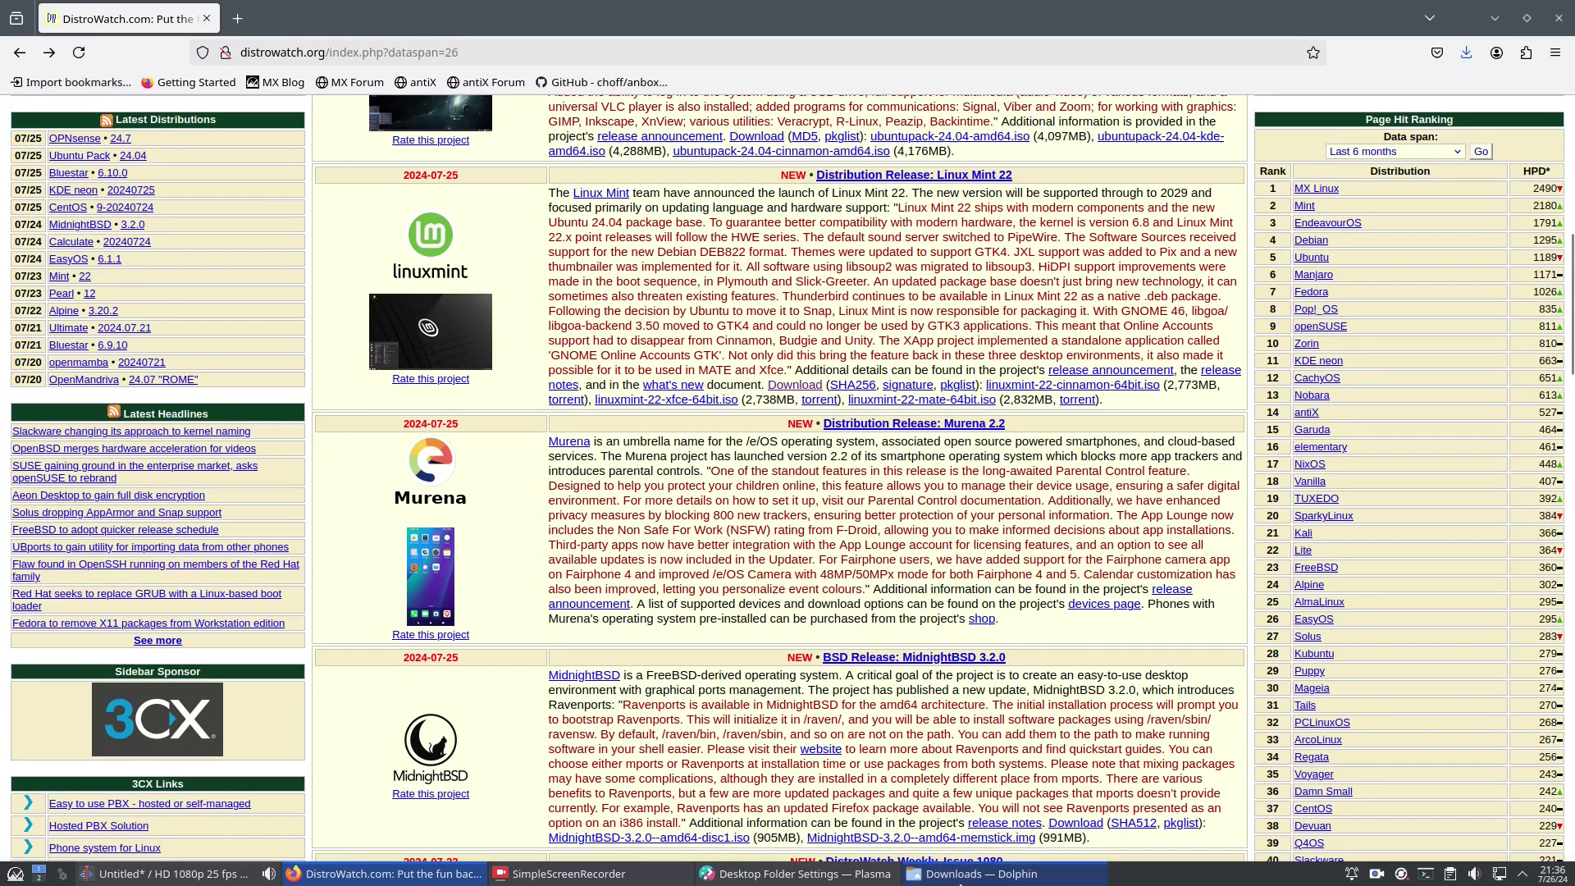
mouse_move(821, 714)
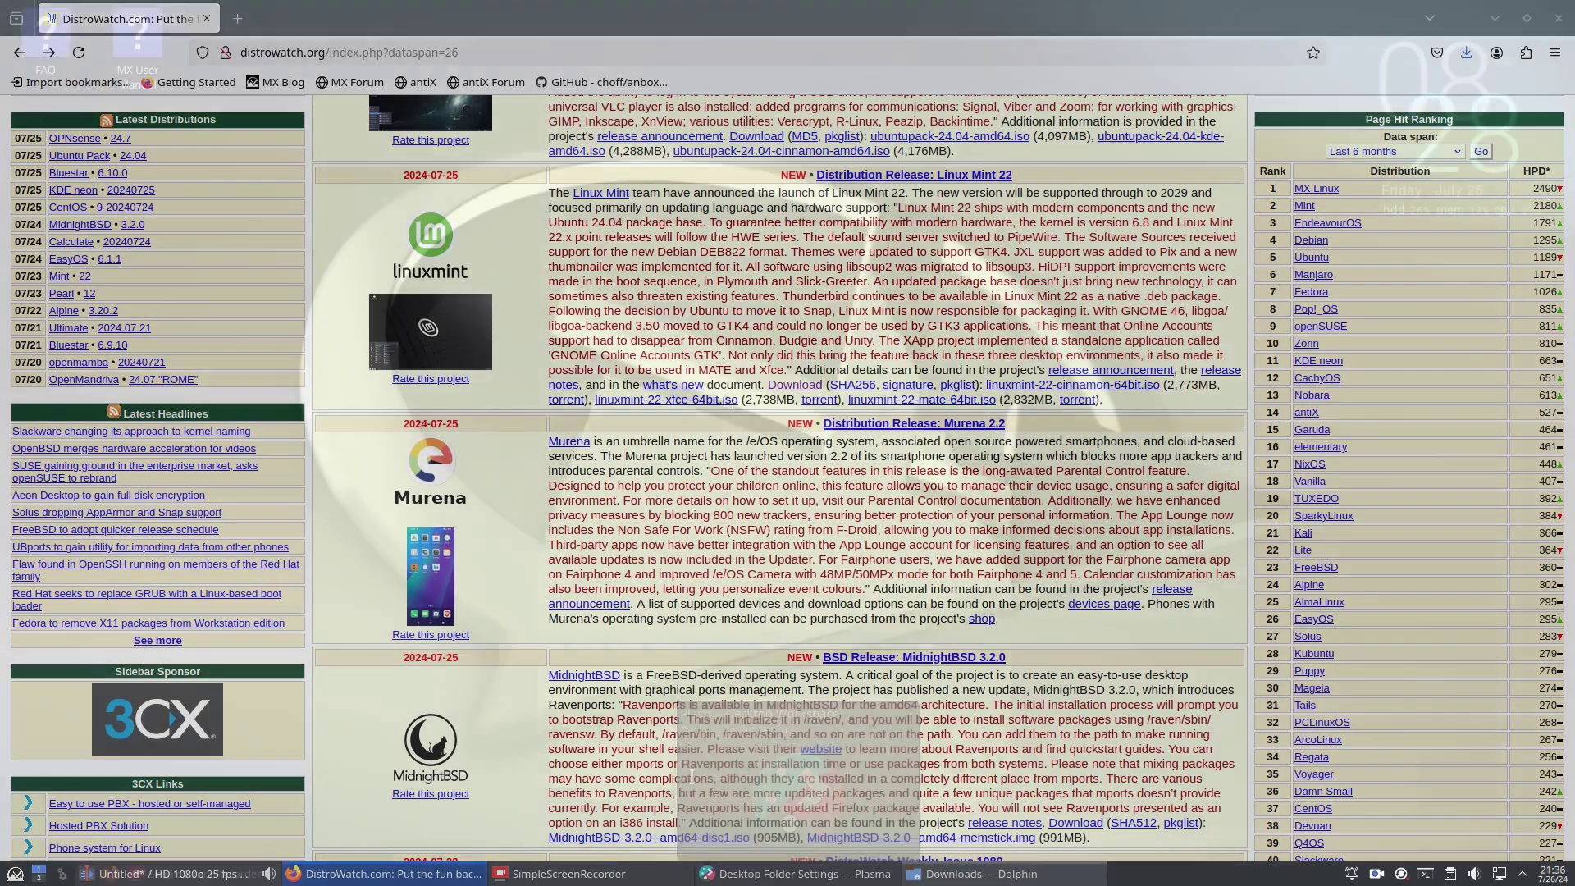